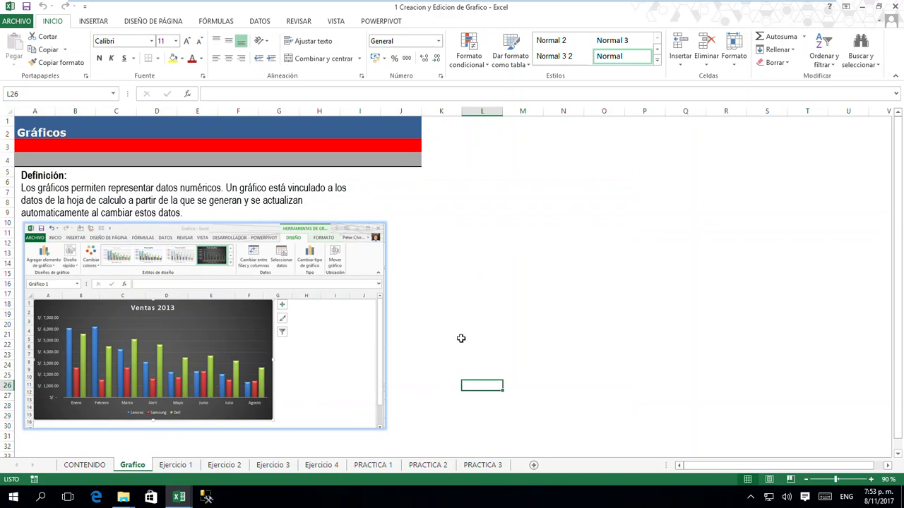
# Display the insertable chart types on the Grafico sheet and examine the column, bar, line and pie options
pyautogui.click(481, 303)
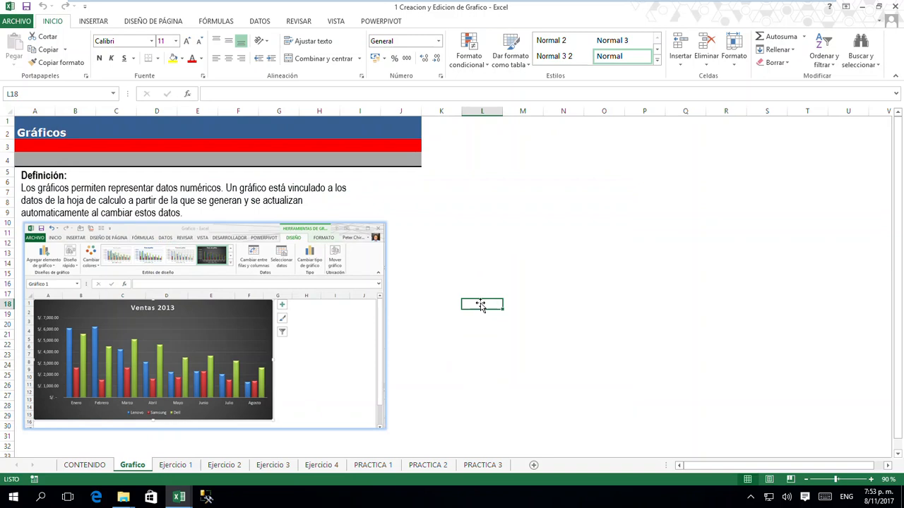
pyautogui.click(95, 22)
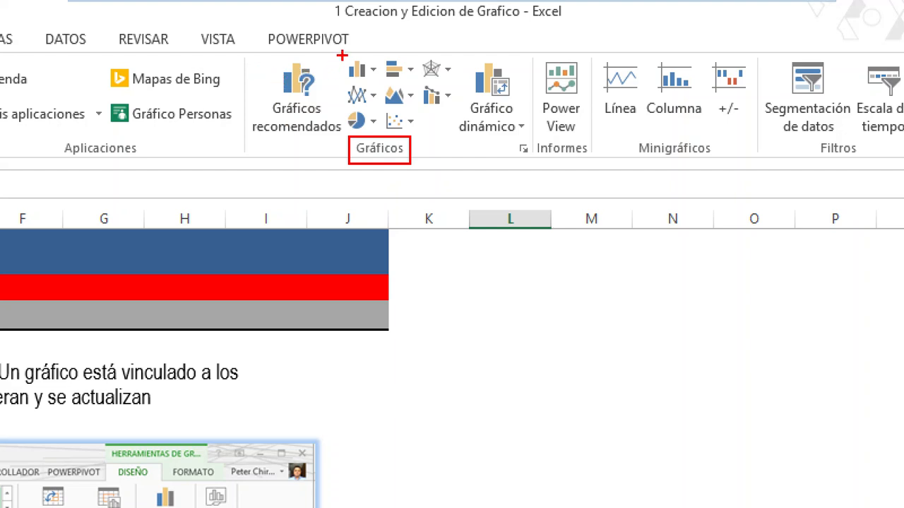
pyautogui.moveTo(342, 55)
pyautogui.mouseDown()
pyautogui.moveTo(375, 76)
pyautogui.moveTo(411, 82)
pyautogui.mouseUp()
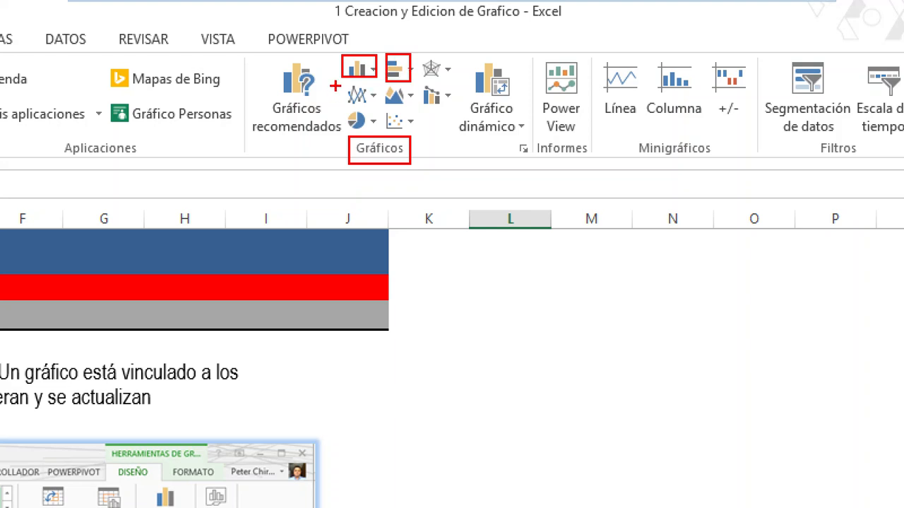
pyautogui.moveTo(335, 85)
pyautogui.mouseDown()
pyautogui.moveTo(371, 106)
pyautogui.moveTo(358, 128)
pyautogui.mouseUp()
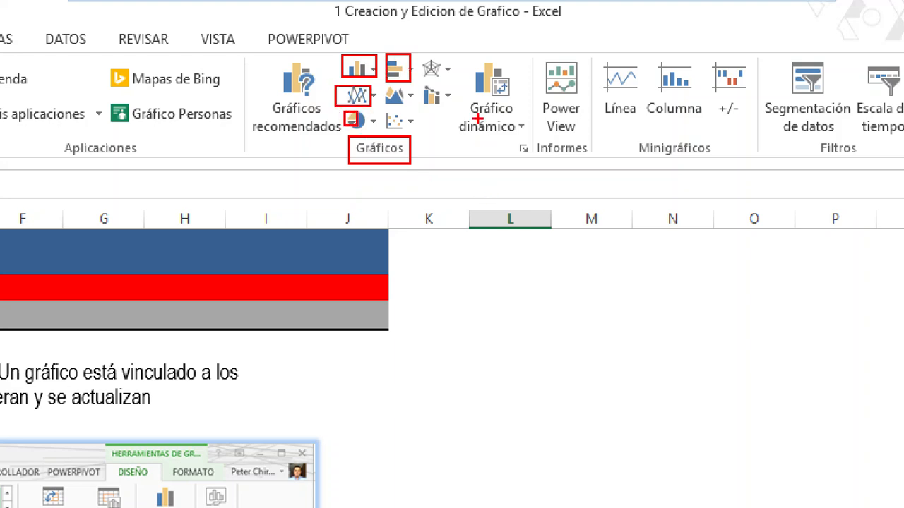
pyautogui.moveTo(461, 51)
pyautogui.mouseDown()
pyautogui.moveTo(486, 151)
pyautogui.moveTo(542, 172)
pyautogui.moveTo(531, 141)
pyautogui.mouseUp()
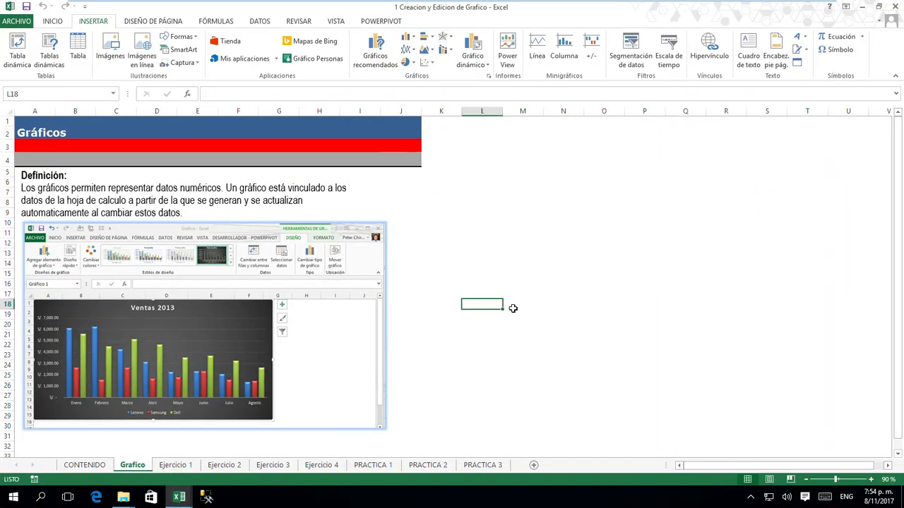
# Go to the Ejercicio 1 sheet and select cell C9 inside the Agencias table
pyautogui.click(182, 468)
pyautogui.click(528, 248)
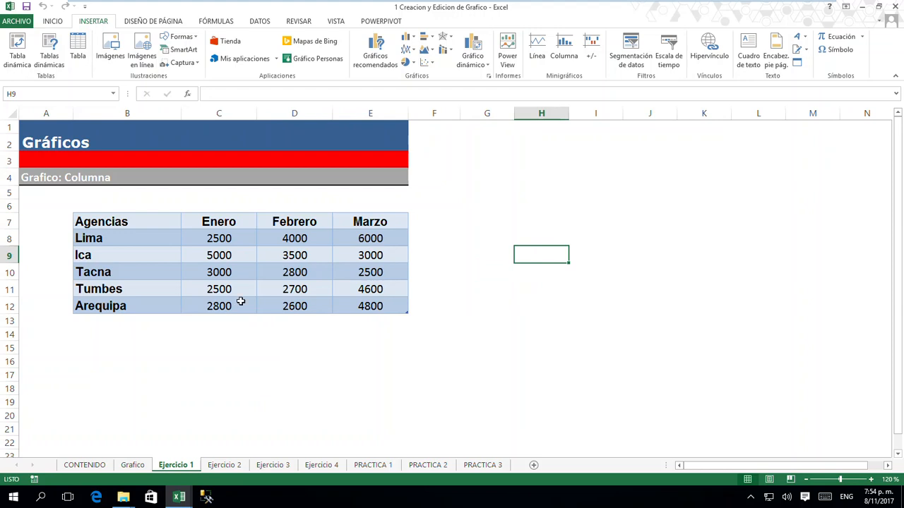
pyautogui.click(224, 255)
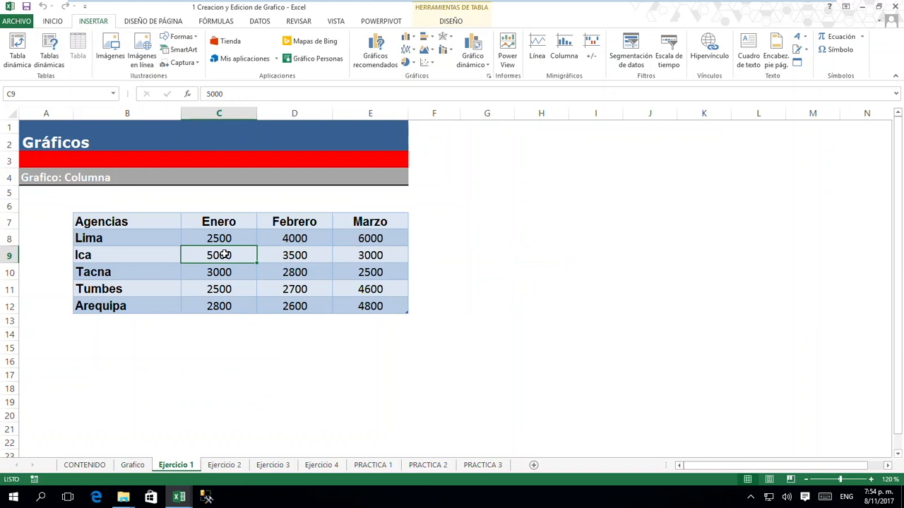
# Examine the 2-D and 3-D column chart types offered for the Agencias table
pyautogui.click(412, 39)
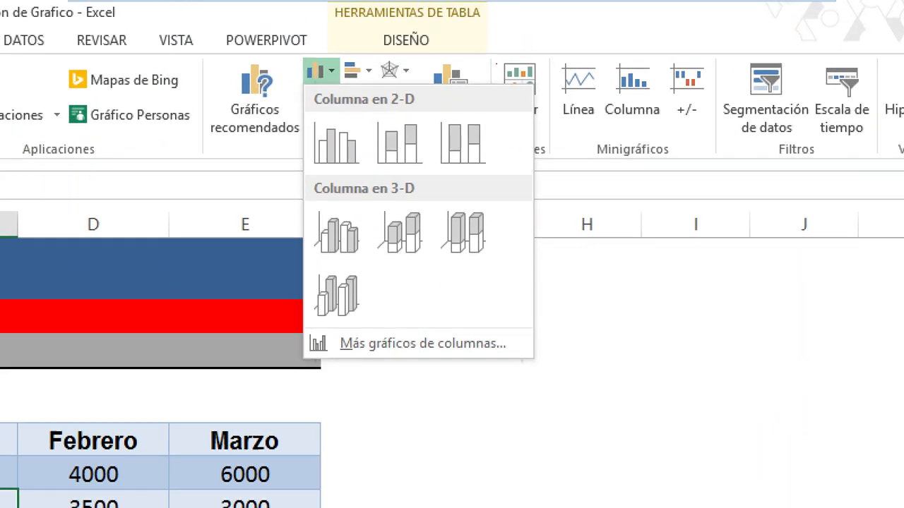
pyautogui.click(496, 64)
pyautogui.moveTo(303, 85); pyautogui.dragTo(571, 172)
pyautogui.moveTo(298, 173)
pyautogui.mouseDown()
pyautogui.moveTo(350, 248)
pyautogui.moveTo(597, 325)
pyautogui.mouseUp()
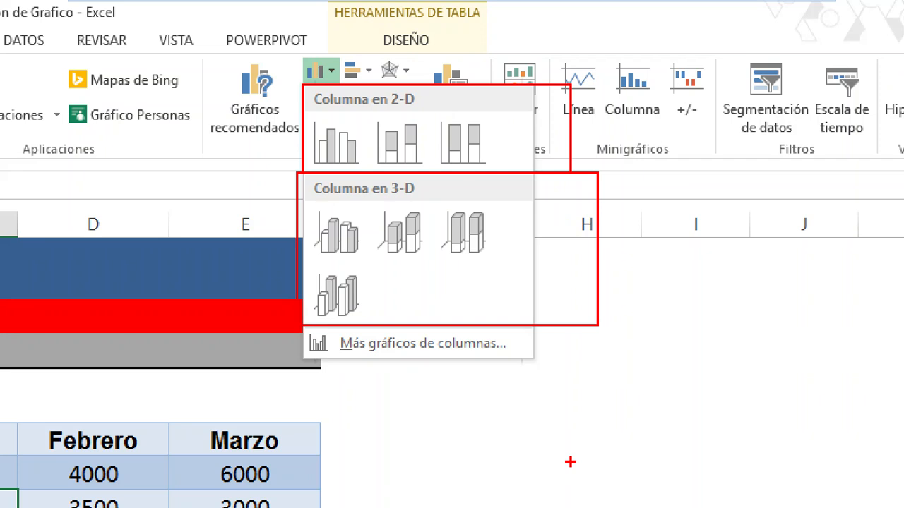
pyautogui.moveTo(512, 124); pyautogui.dragTo(556, 92)
pyautogui.press('Escape')
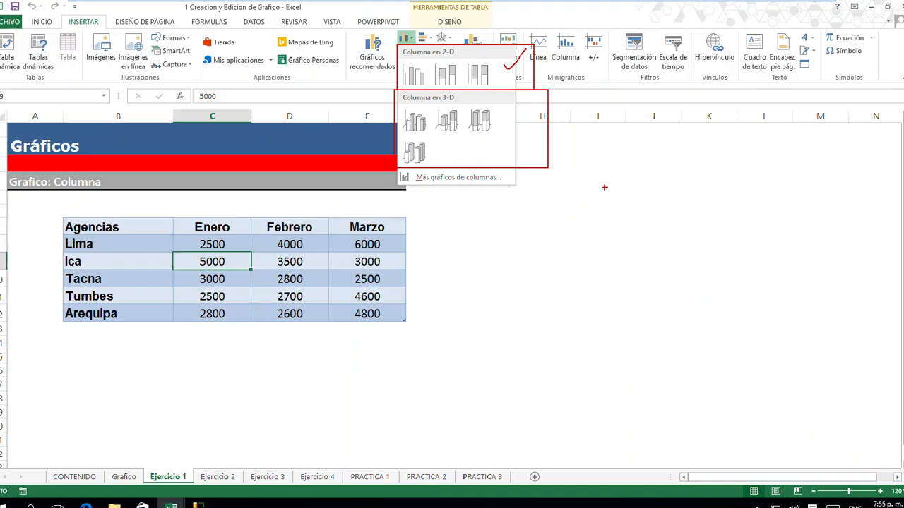
# Insert a 2-D clustered column chart from the Agencias table and place it beside the table, over columns G to L
pyautogui.click(414, 39)
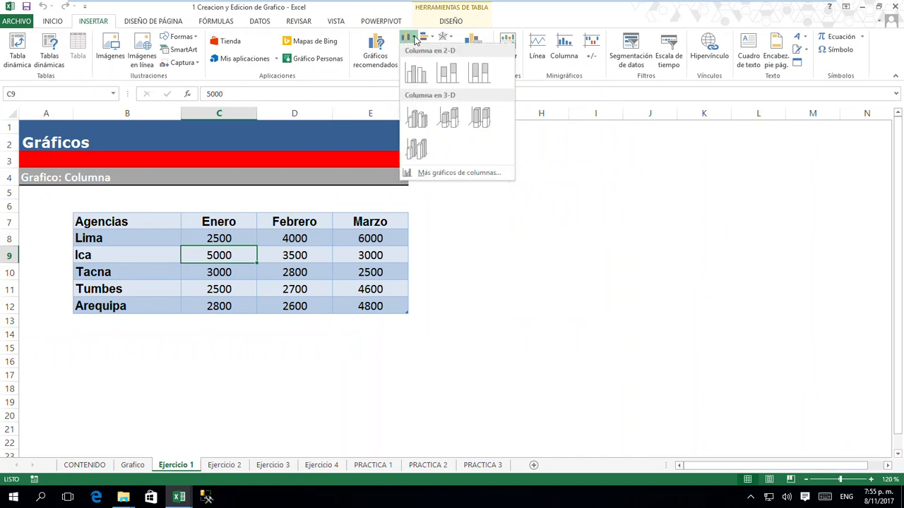
pyautogui.click(417, 74)
pyautogui.moveTo(510, 197)
pyautogui.mouseDown()
pyautogui.moveTo(609, 193)
pyautogui.moveTo(649, 184)
pyautogui.moveTo(648, 173)
pyautogui.mouseUp()
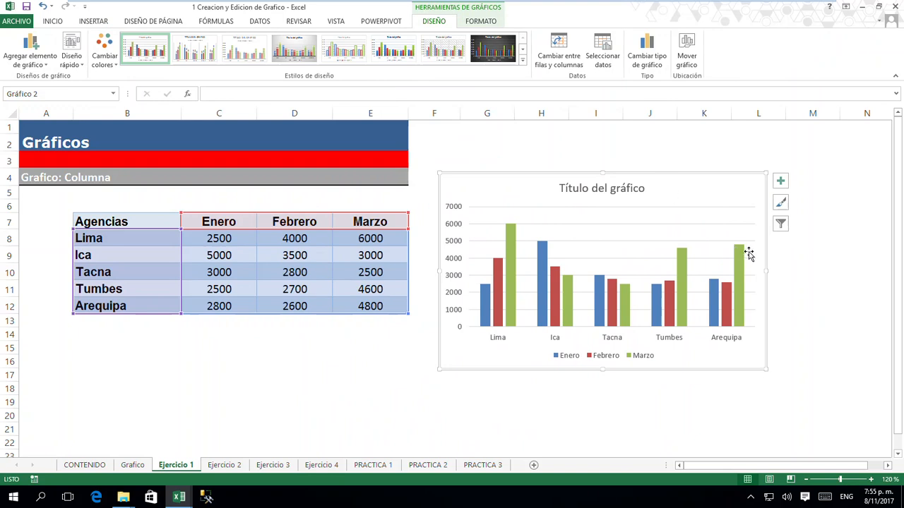
# Filter the Marzo series and the Arequipa category out of the column chart
pyautogui.click(781, 225)
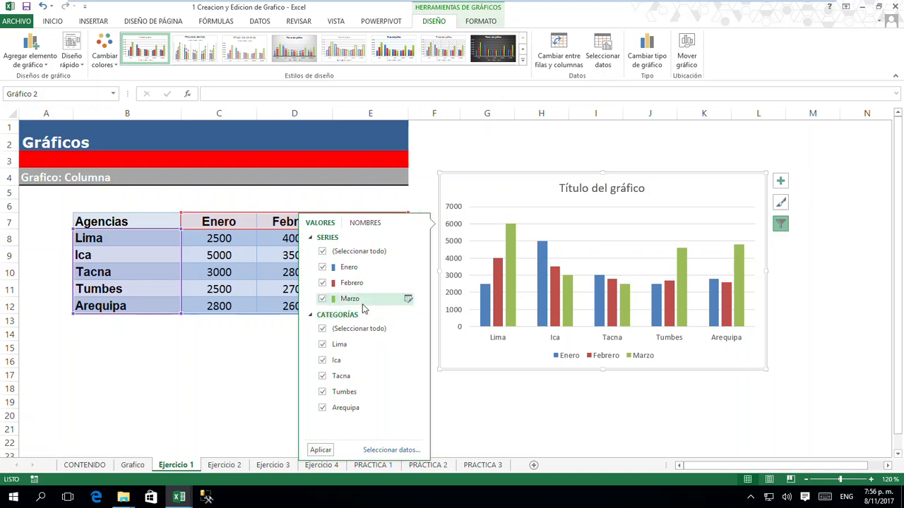
pyautogui.click(323, 299)
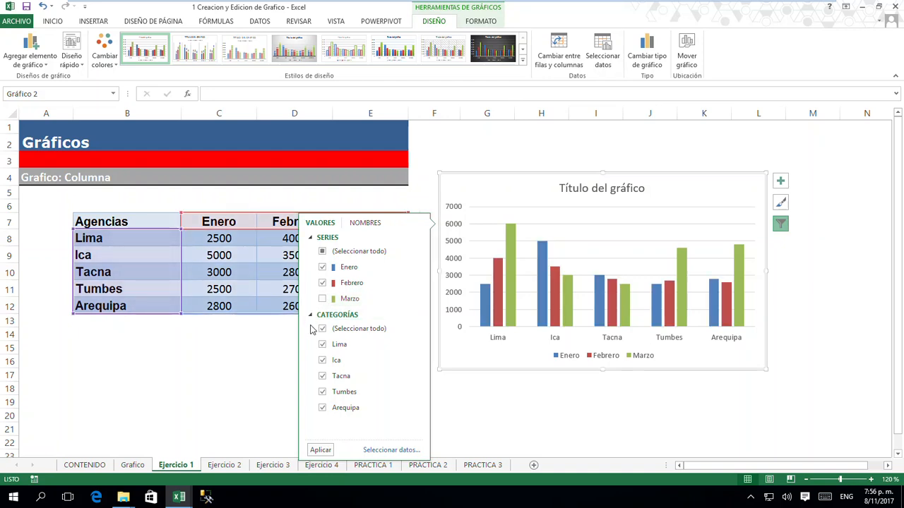
pyautogui.click(319, 451)
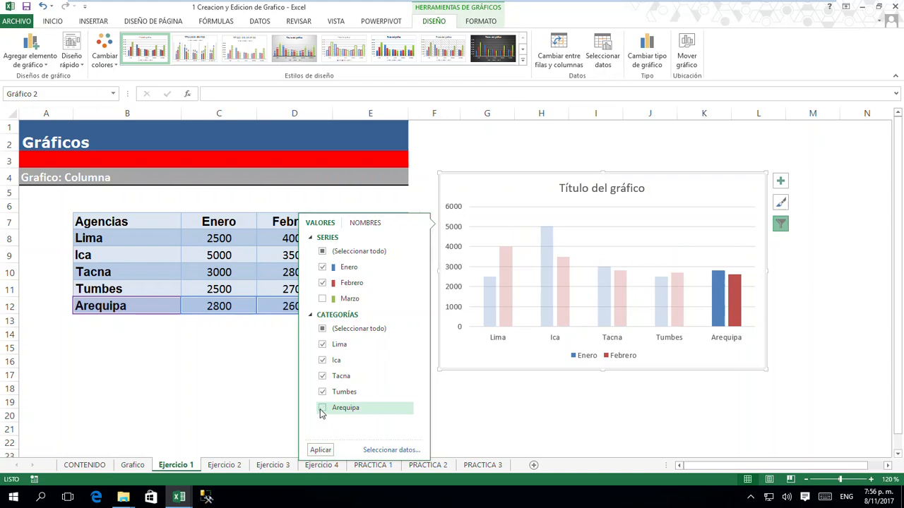
pyautogui.click(320, 450)
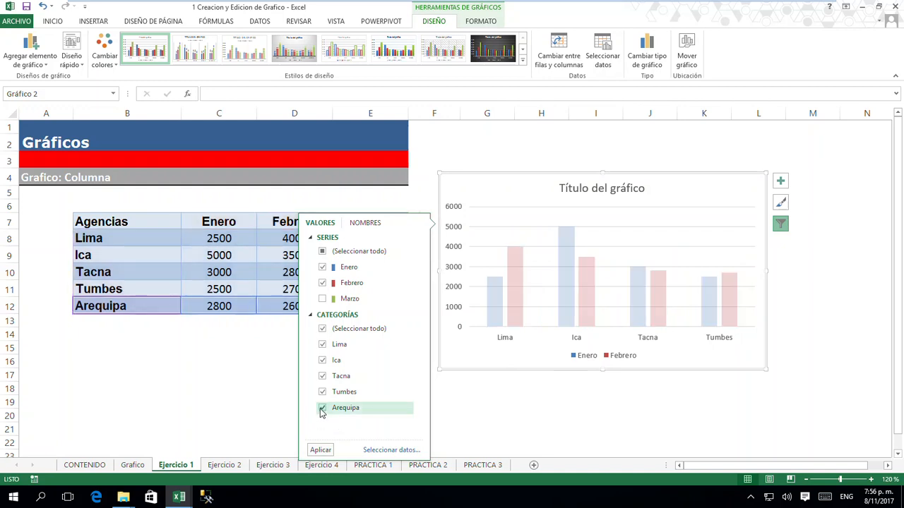
# Restore the Marzo series and Arequipa category in the chart, and review the filter's naming options for series and categories
pyautogui.click(325, 300)
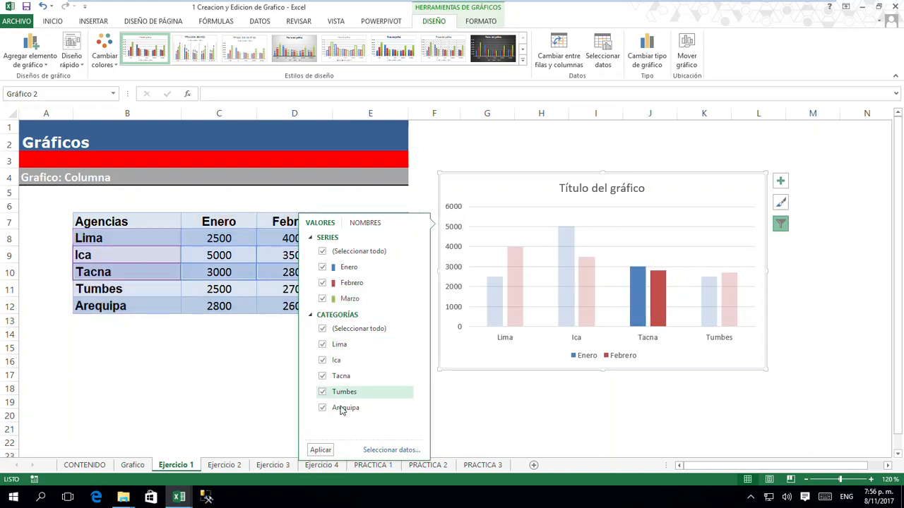
pyautogui.click(321, 451)
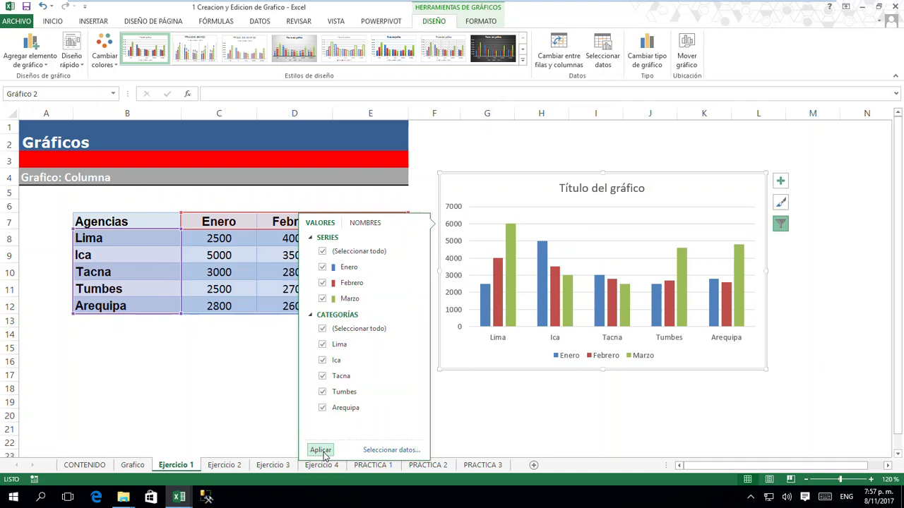
pyautogui.click(364, 224)
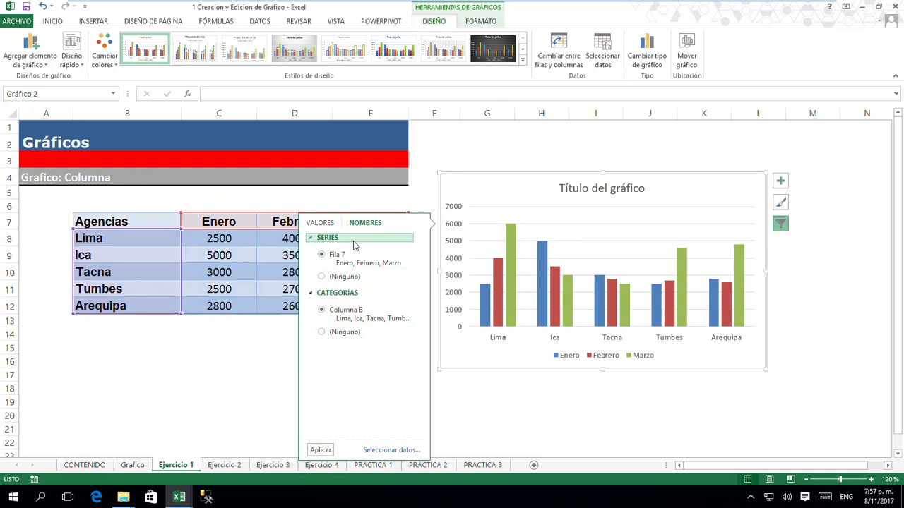
pyautogui.click(327, 224)
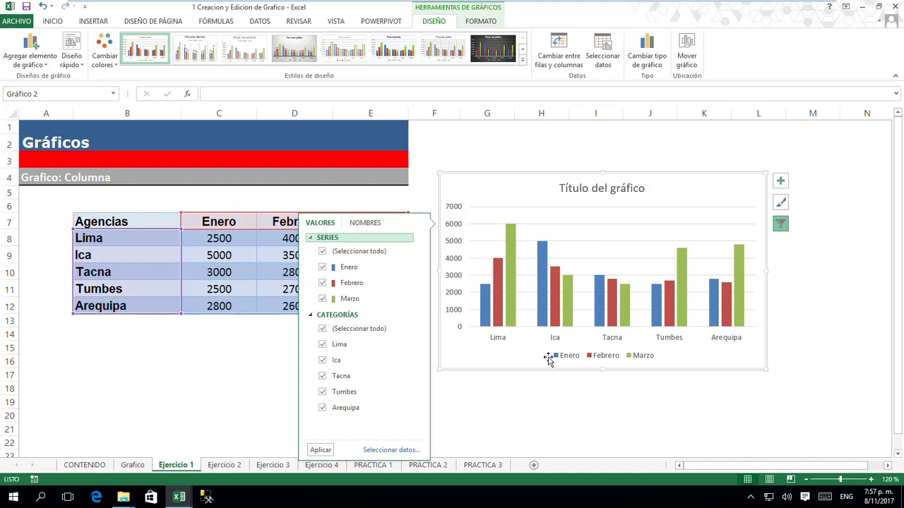
pyautogui.click(811, 303)
# Try the second, fourth and fifth chart styles on the column chart
pyautogui.click(750, 177)
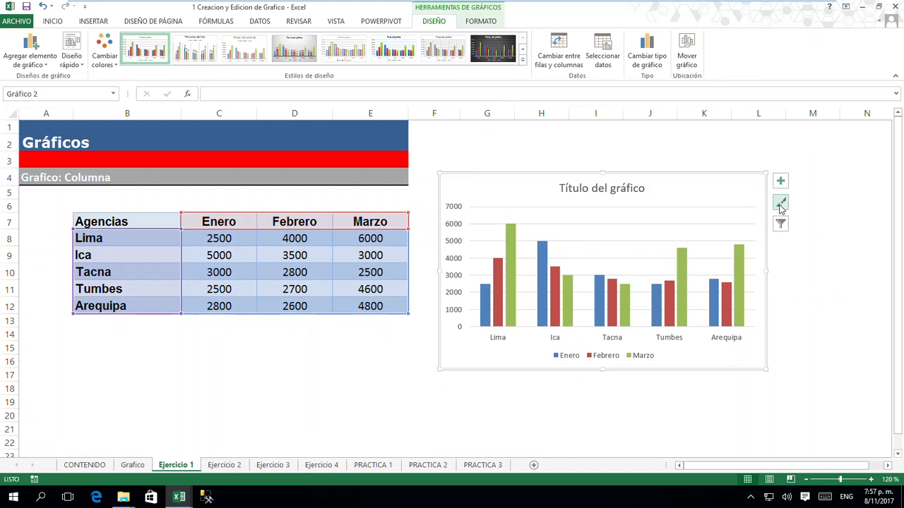
pyautogui.click(781, 205)
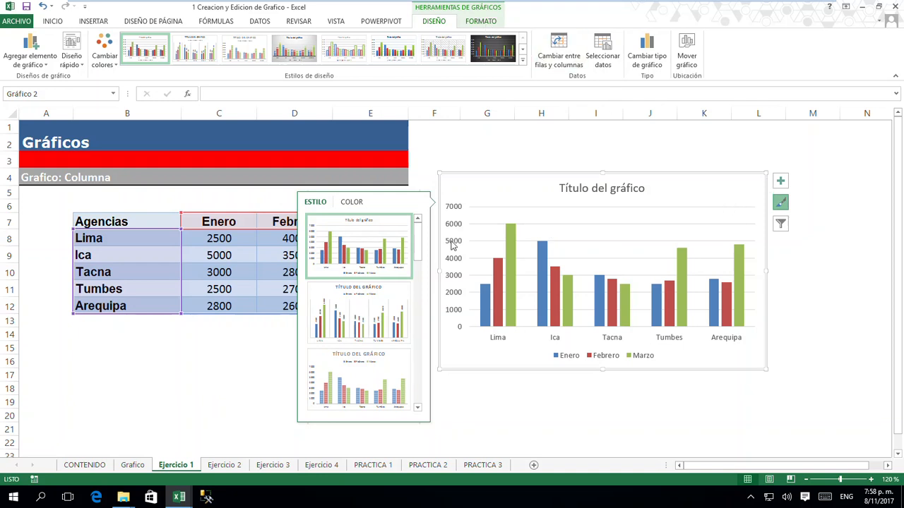
pyautogui.click(347, 326)
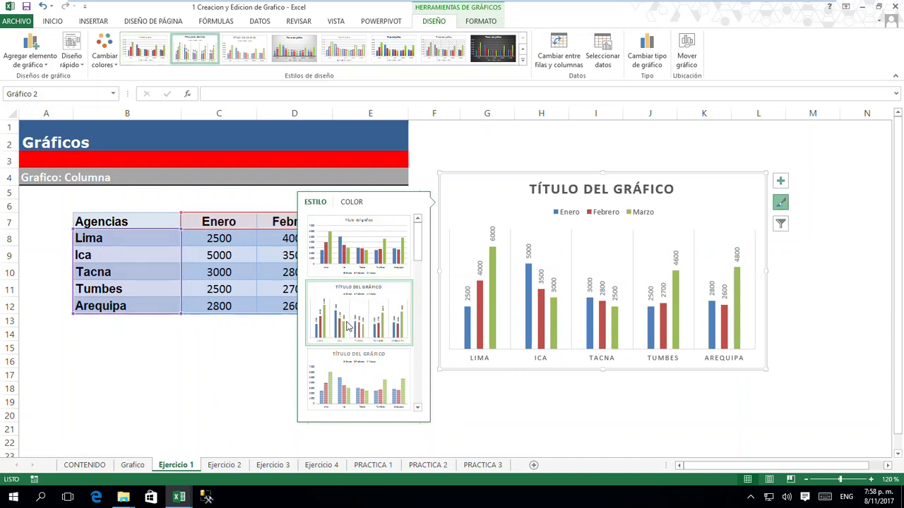
pyautogui.scroll(-3, 348, 326)
pyautogui.click(348, 326)
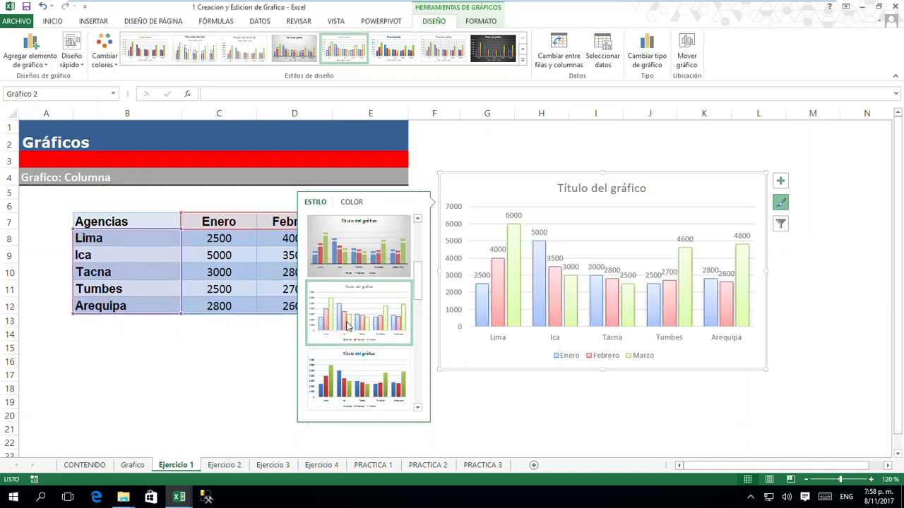
pyautogui.click(357, 251)
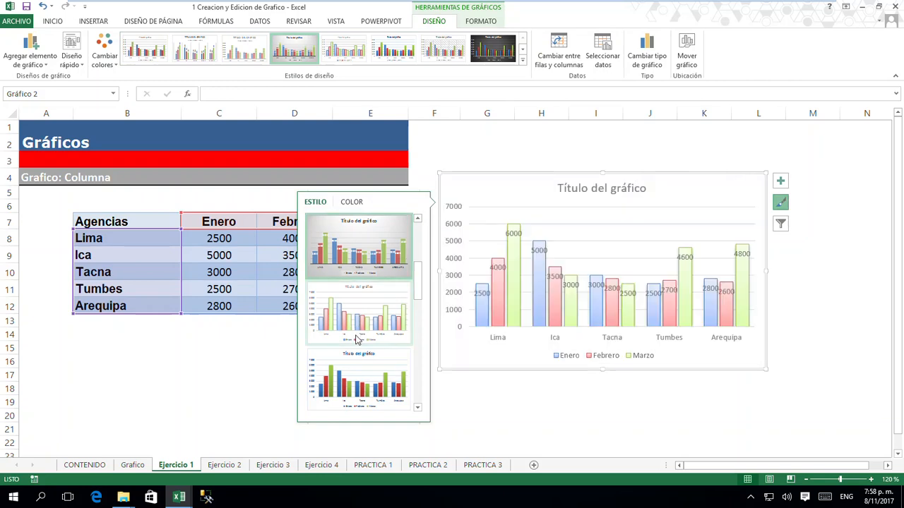
pyautogui.click(356, 328)
# Try the last chart styles in the gallery on the column chart, from the tenth with outlined columns to the fourteenth
pyautogui.scroll(-2, 357, 325)
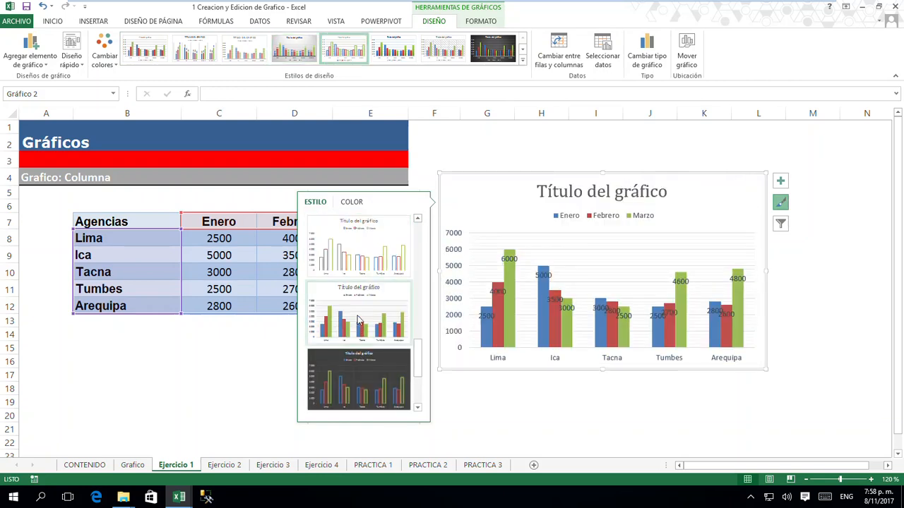
pyautogui.click(363, 262)
pyautogui.click(356, 314)
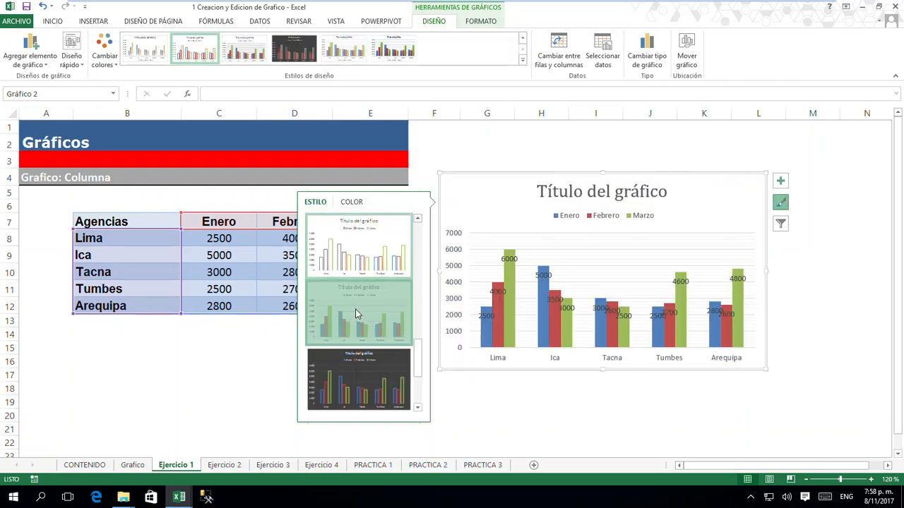
pyautogui.click(353, 363)
pyautogui.scroll(-2, 353, 362)
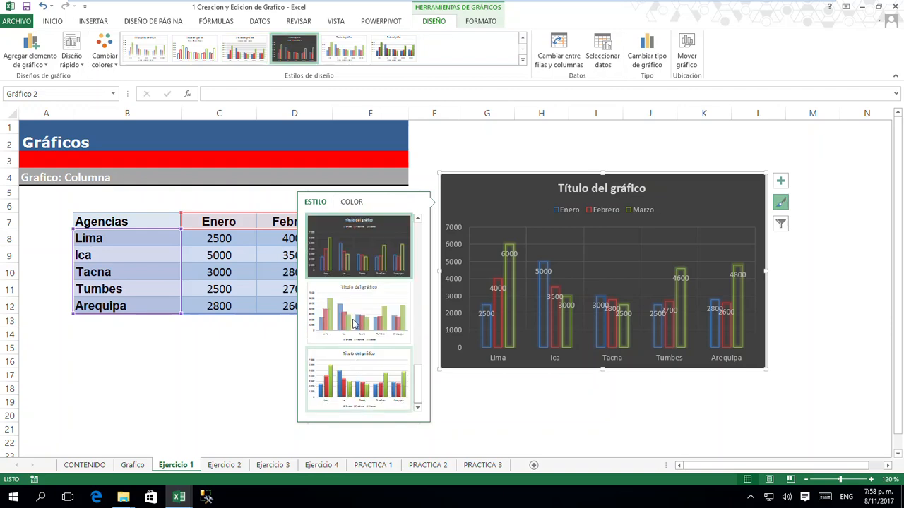
pyautogui.click(355, 324)
pyautogui.click(358, 384)
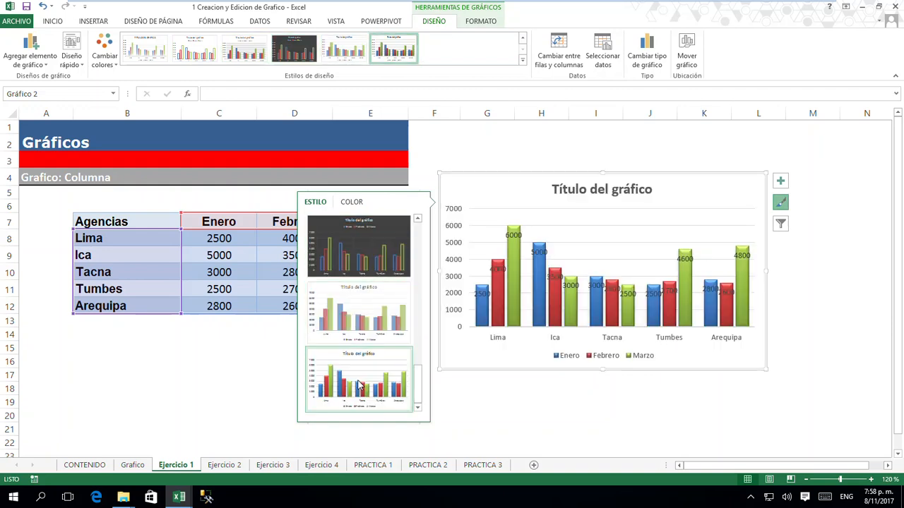
# Try the dark-background eighth style on the column chart, followed by the pastel fifth style
pyautogui.scroll(1, 358, 385)
pyautogui.click(358, 385)
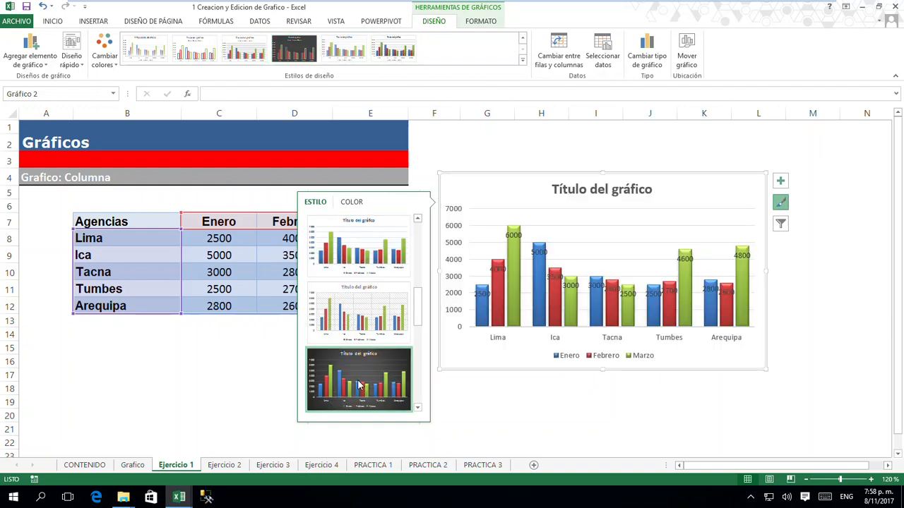
pyautogui.scroll(-1, 358, 382)
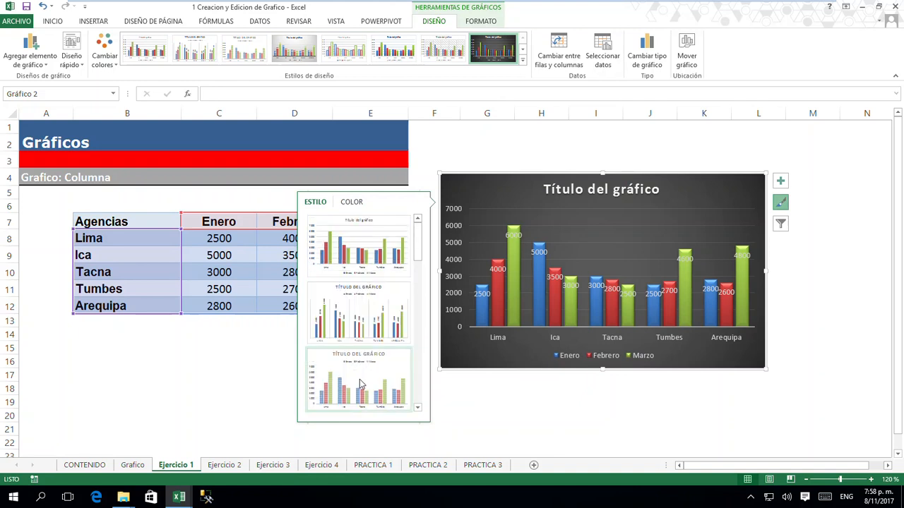
pyautogui.click(360, 392)
pyautogui.click(363, 319)
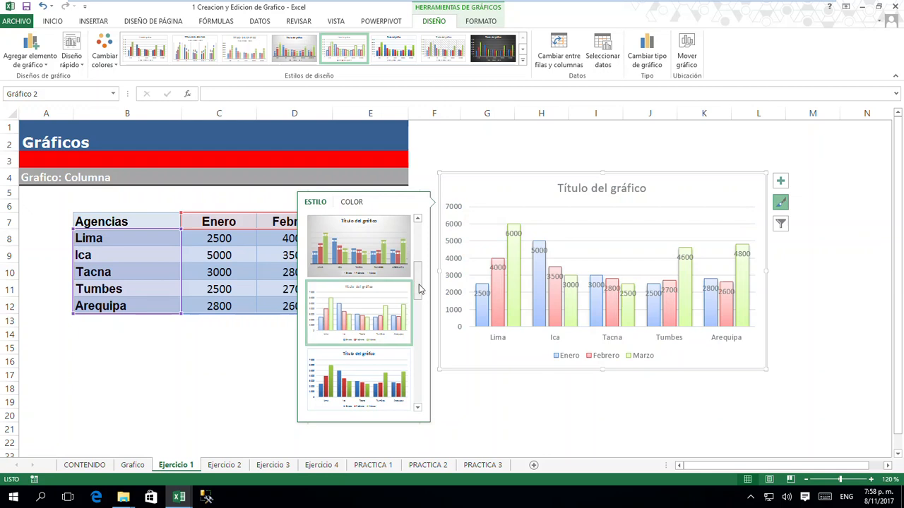
# Return the column chart to the first chart style in the gallery
pyautogui.moveTo(417, 286); pyautogui.dragTo(423, 245)
pyautogui.click(371, 293)
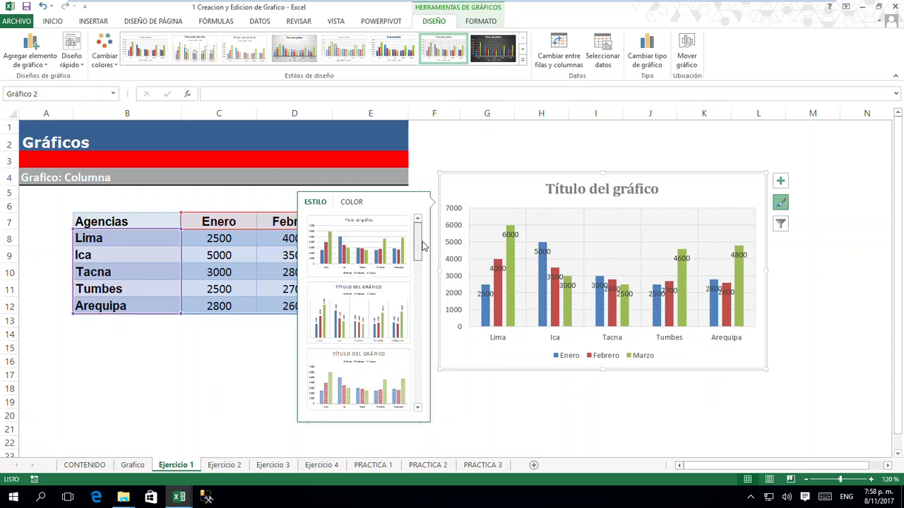
pyautogui.click(377, 249)
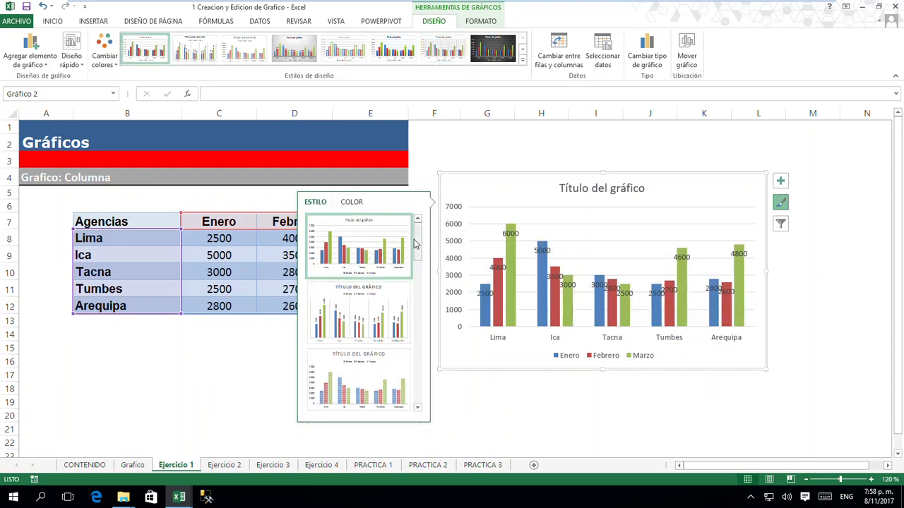
# Apply the sixth chart style to the column chart and recolour it with the third multicolour palette of red, purple and orange
pyautogui.moveTo(418, 240); pyautogui.dragTo(417, 302)
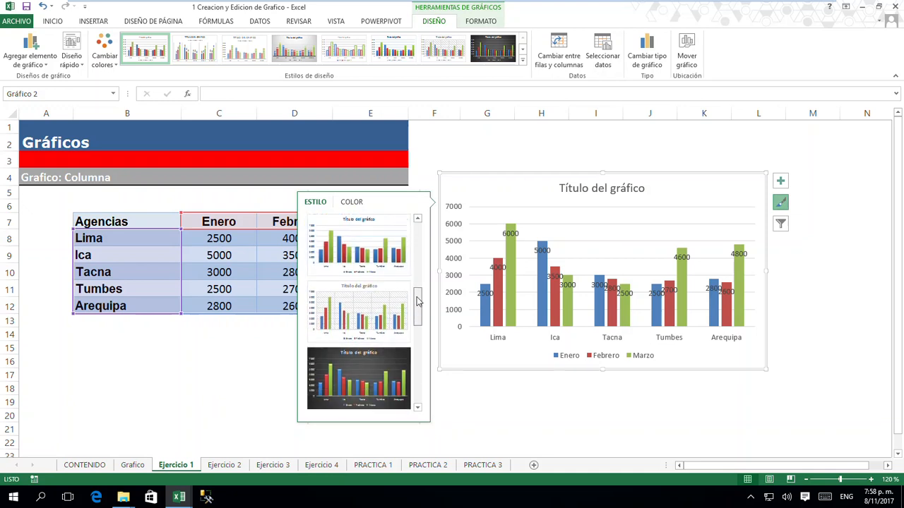
pyautogui.click(376, 262)
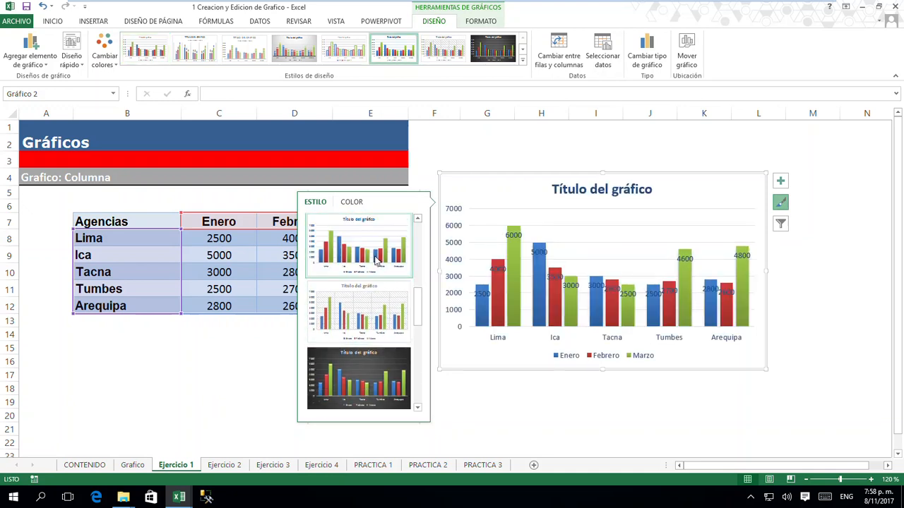
pyautogui.click(355, 203)
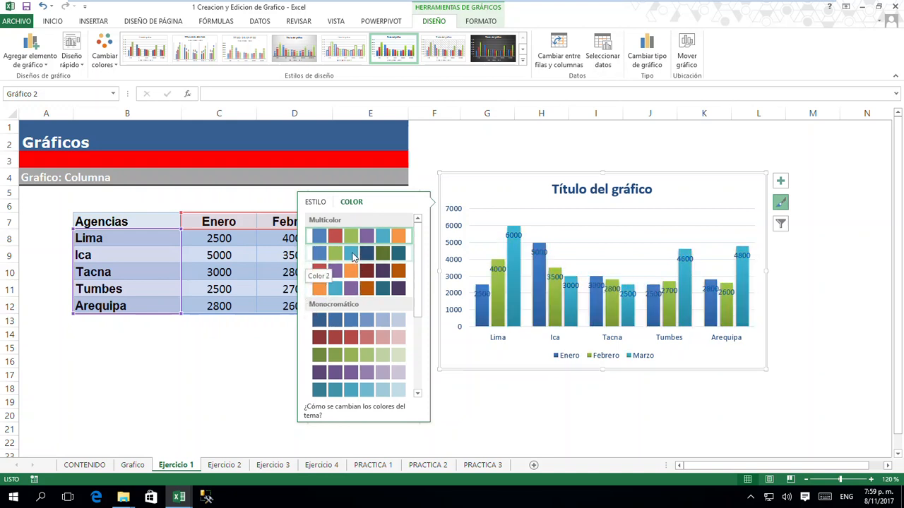
pyautogui.click(351, 273)
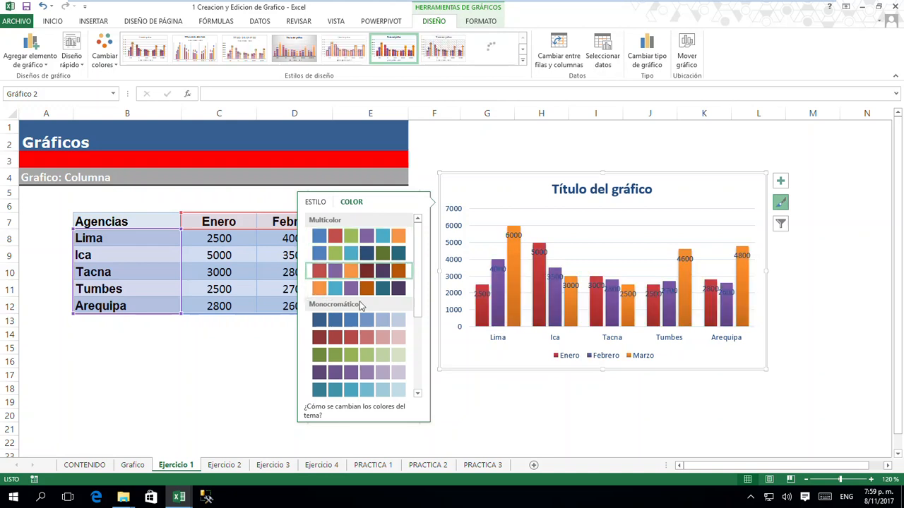
pyautogui.click(503, 416)
# Widen the column chart by extending its right edge into column M
pyautogui.click(760, 369)
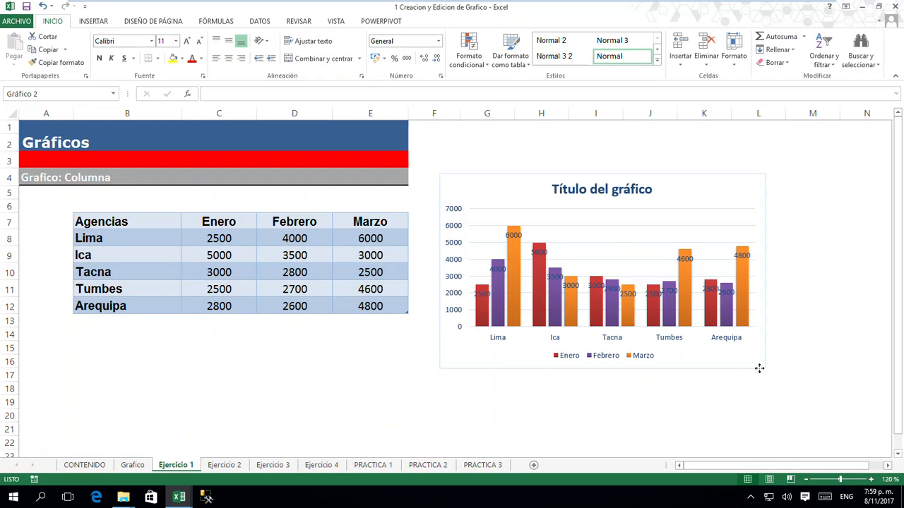
pyautogui.moveTo(759, 369); pyautogui.dragTo(827, 369)
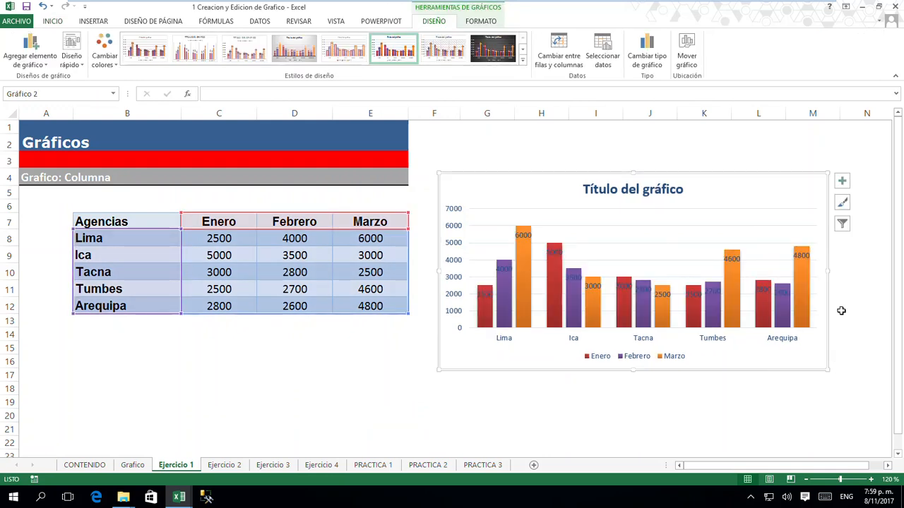
# Add primary horizontal and vertical axis titles to the chart and extend its lower edge to about row 19
pyautogui.click(842, 183)
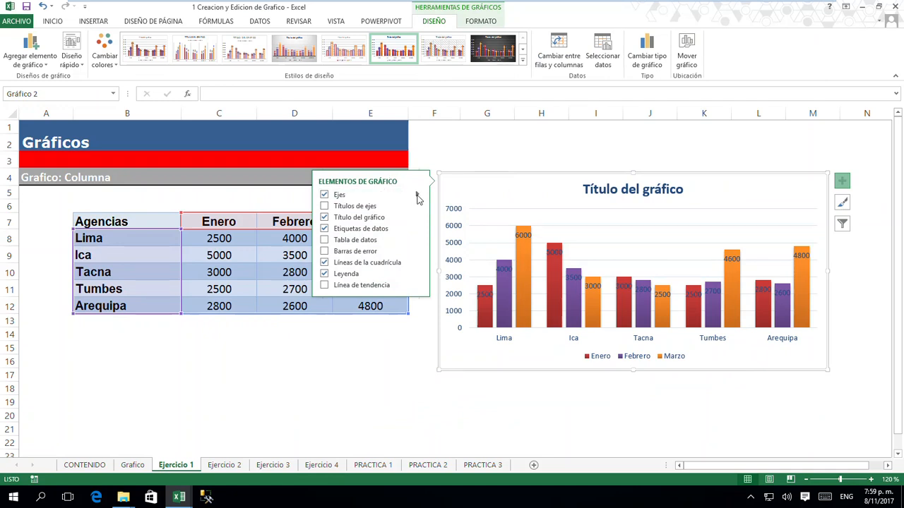
pyautogui.moveTo(417, 197)
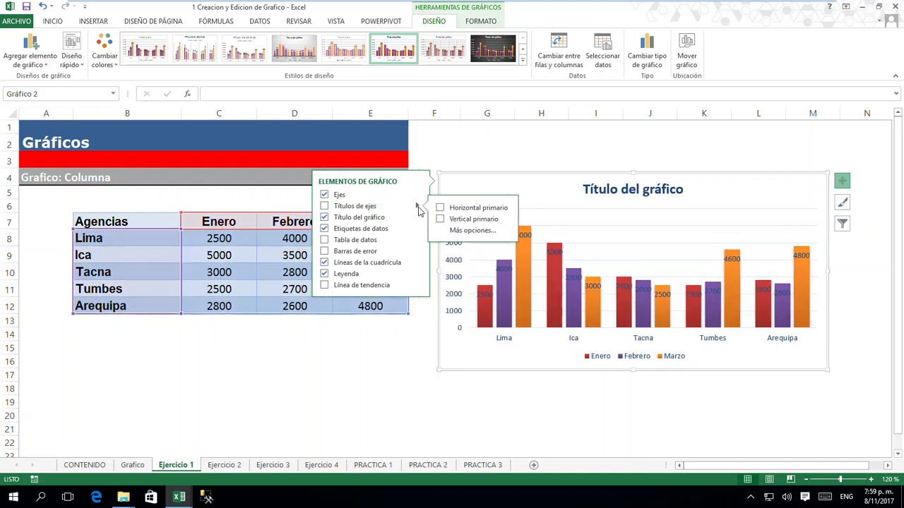
pyautogui.click(417, 206)
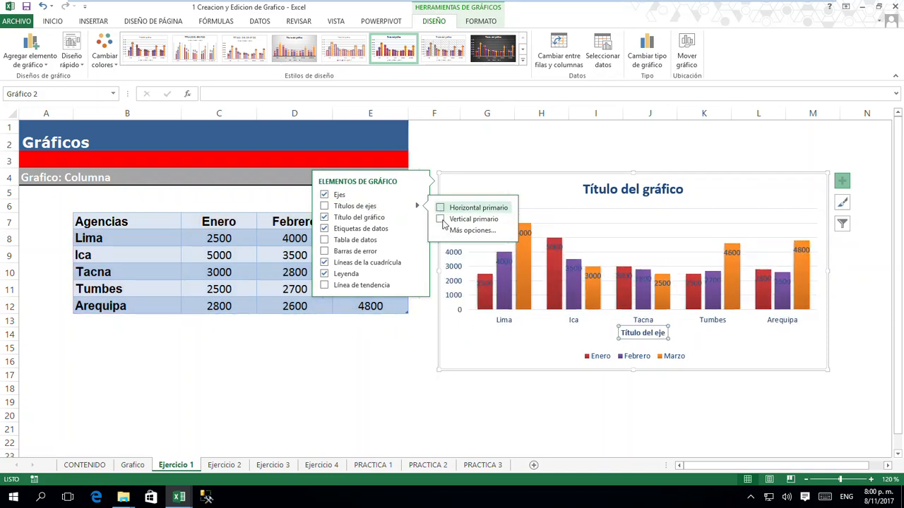
pyautogui.click(324, 206)
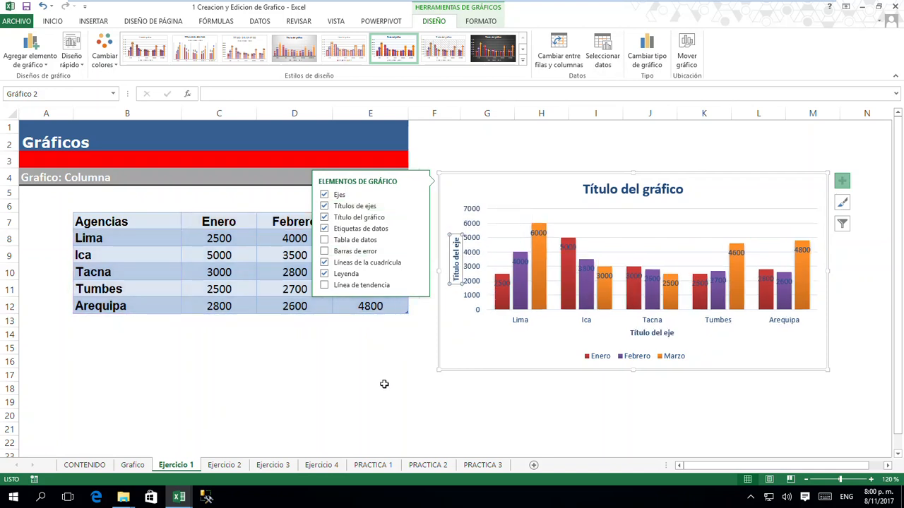
pyautogui.moveTo(633, 370); pyautogui.dragTo(636, 404)
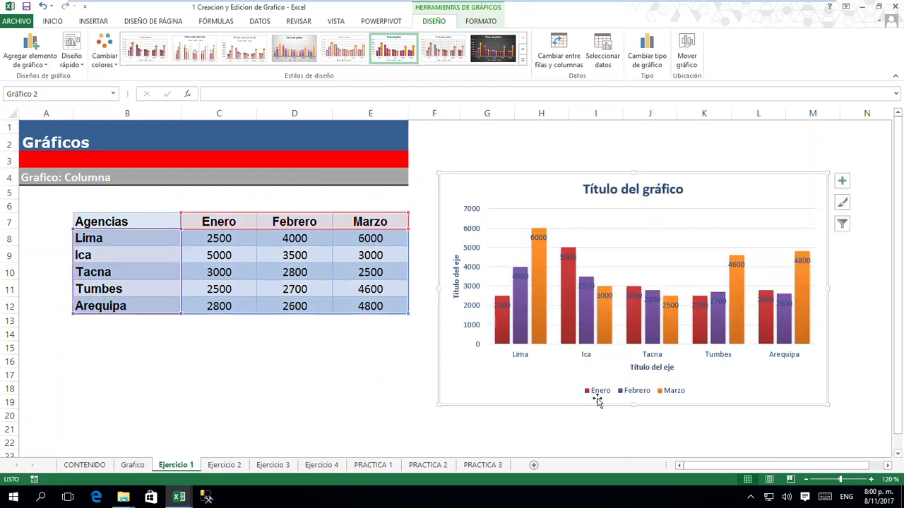
# Place the data labels at Extremo externo above the columns and view the legend position options
pyautogui.click(842, 183)
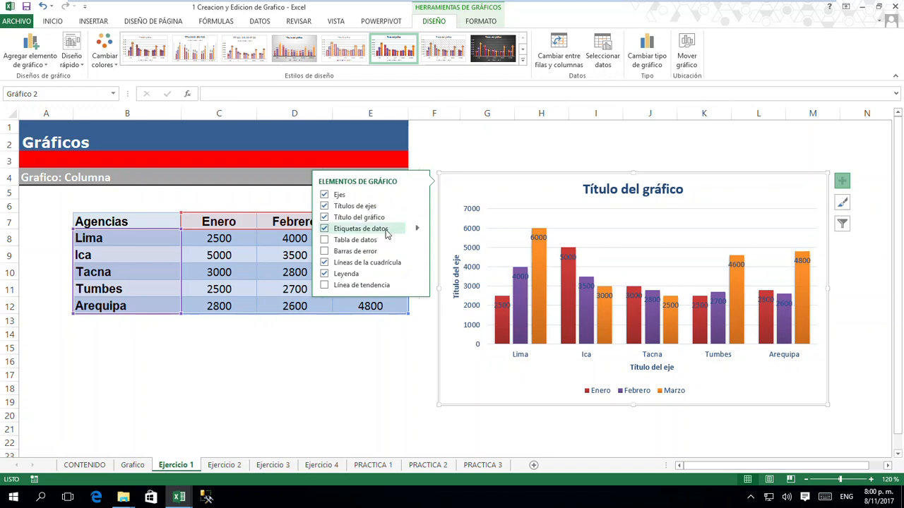
pyautogui.click(417, 228)
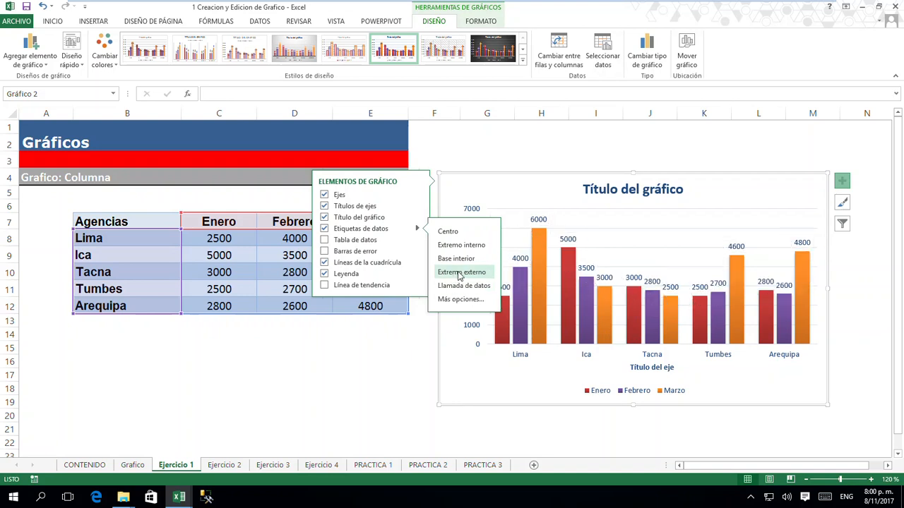
pyautogui.click(460, 273)
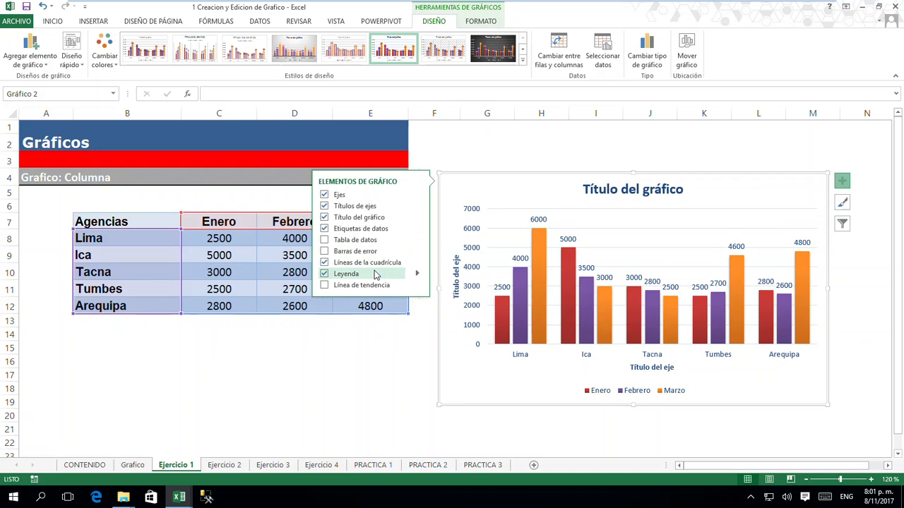
pyautogui.click(416, 274)
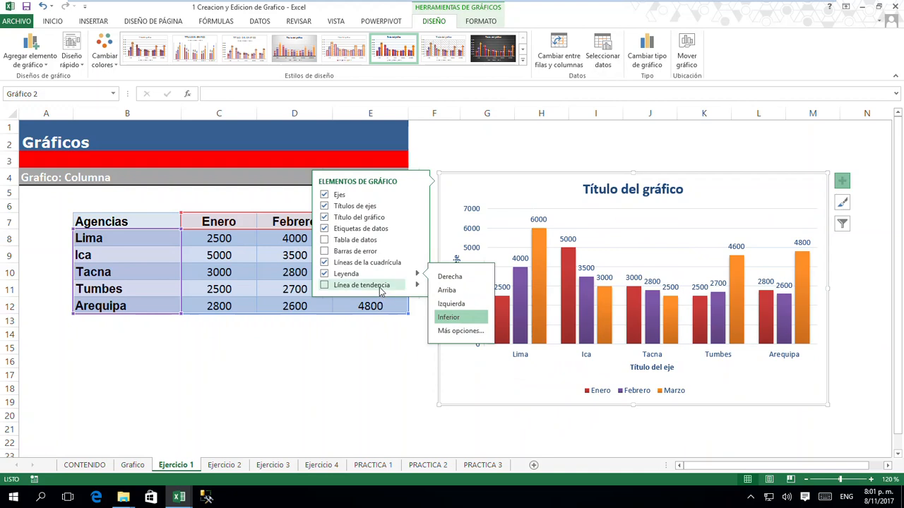
pyautogui.click(410, 386)
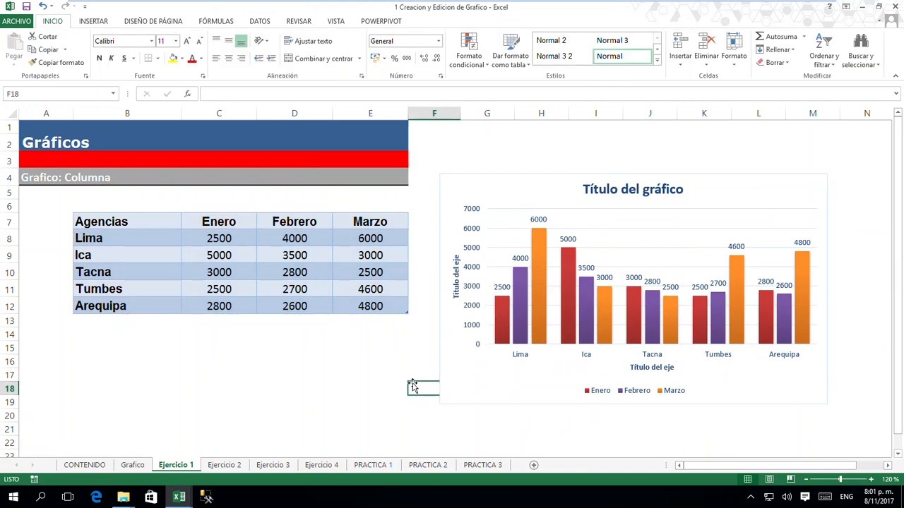
# Widen the chart slightly toward the table and replace the horizontal axis title with "Agencias"
pyautogui.click(440, 318)
pyautogui.moveTo(439, 295); pyautogui.dragTo(425, 289)
pyautogui.click(650, 369)
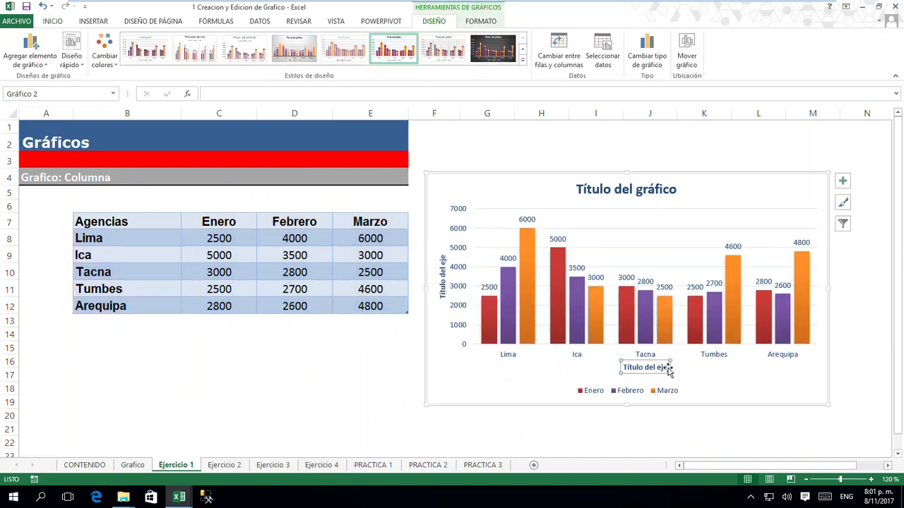
pyautogui.tripleClick(640, 367)
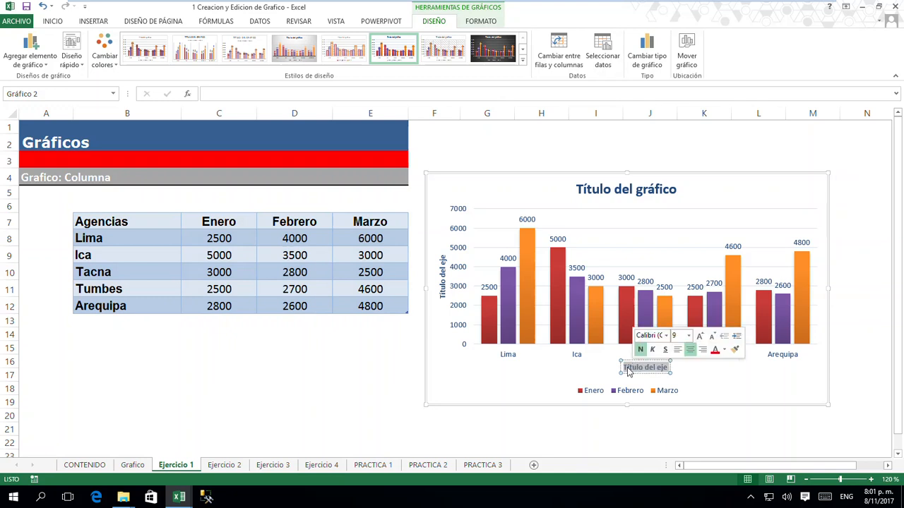
pyautogui.write('Agenc')
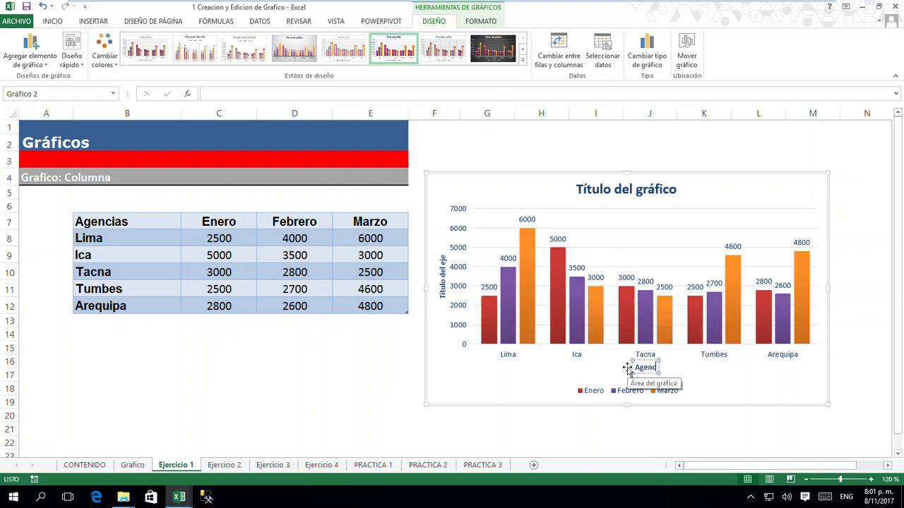
pyautogui.write('ias')
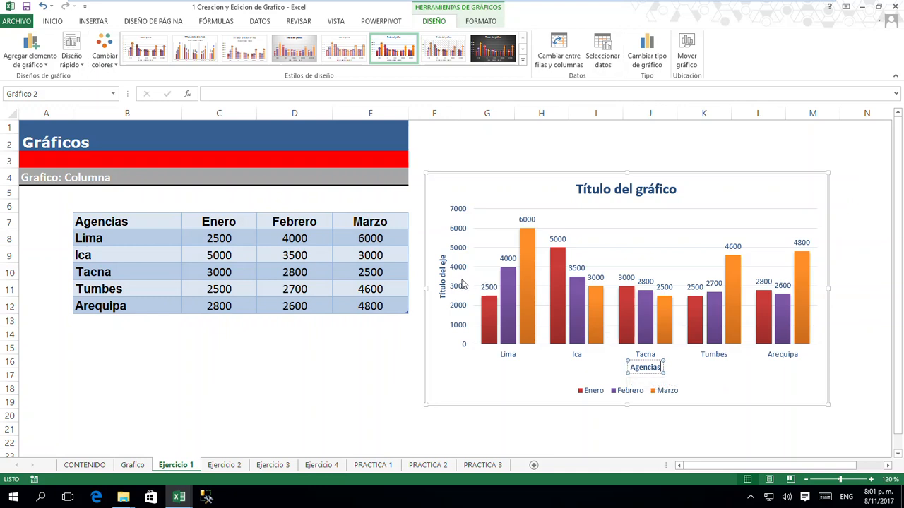
# Replace the vertical axis title of the chart with "Meses"
pyautogui.click(445, 298)
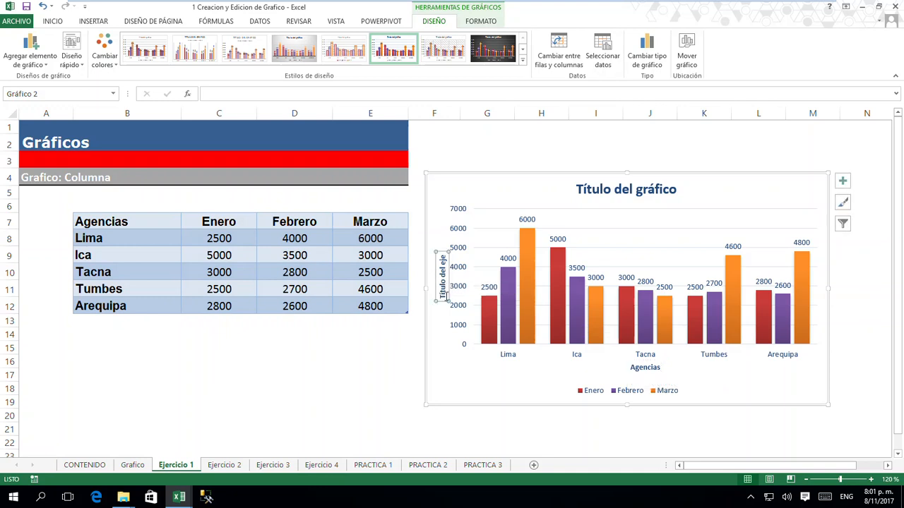
pyautogui.tripleClick(445, 298)
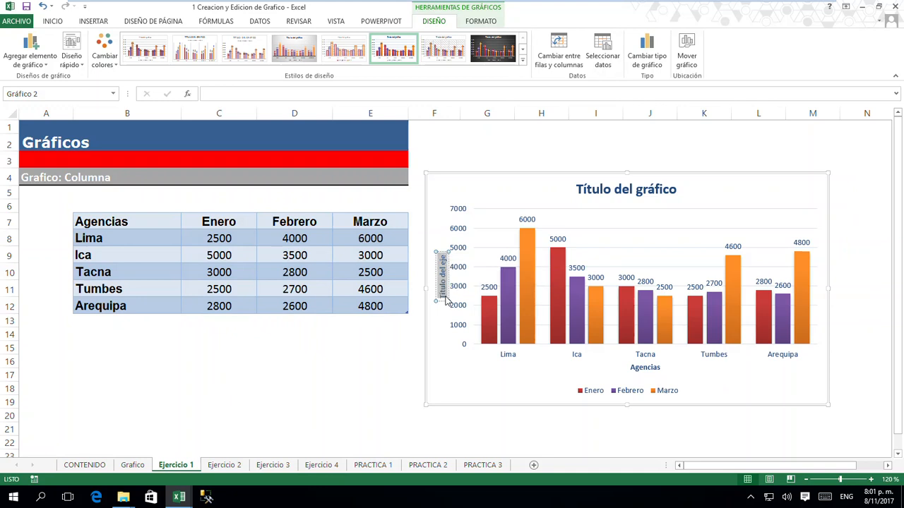
pyautogui.write('Meses')
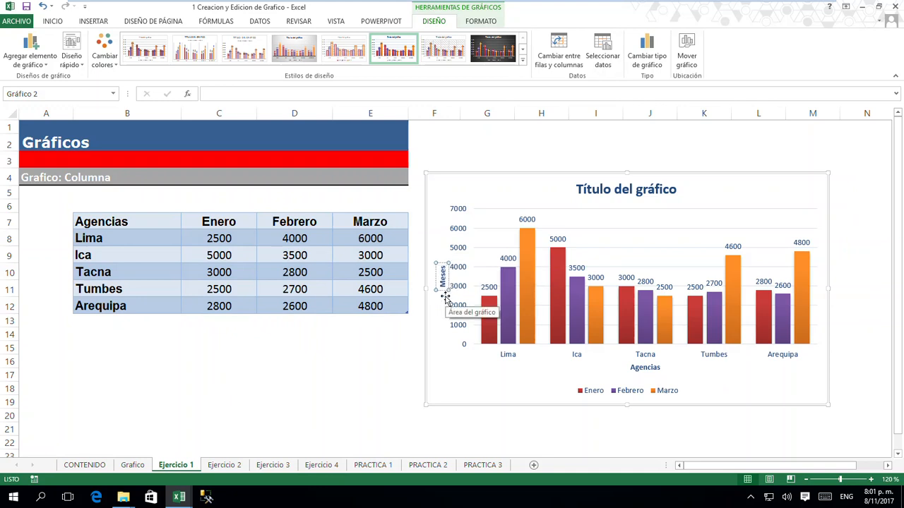
pyautogui.click(371, 360)
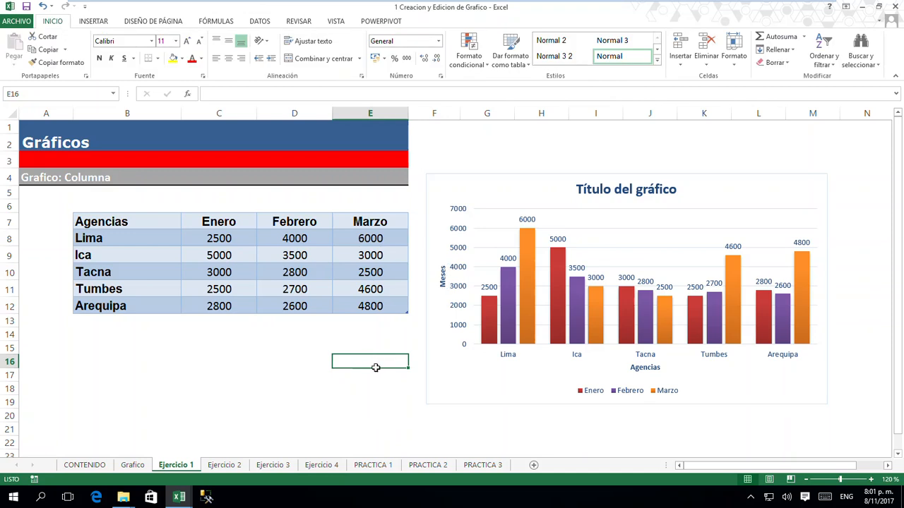
# Replace the chart title with "Ventas en Agencias"
pyautogui.click(628, 193)
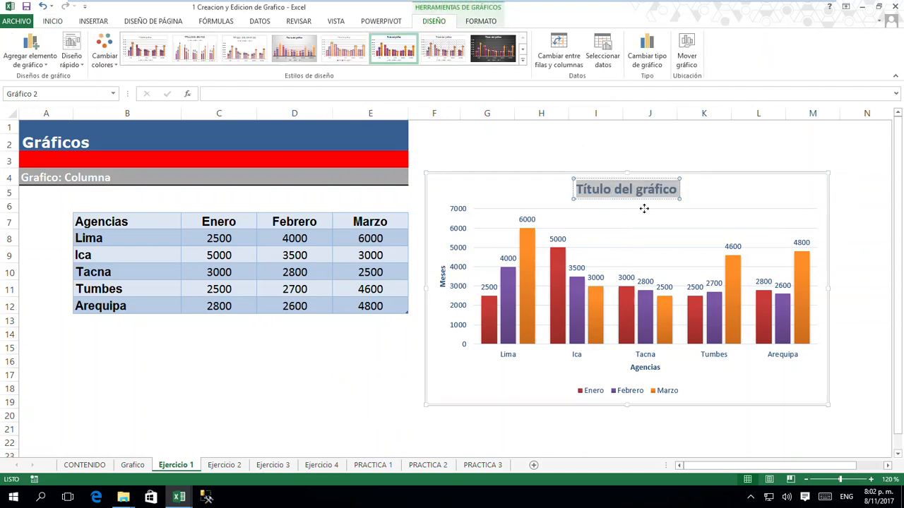
pyautogui.click(643, 211)
pyautogui.click(634, 189)
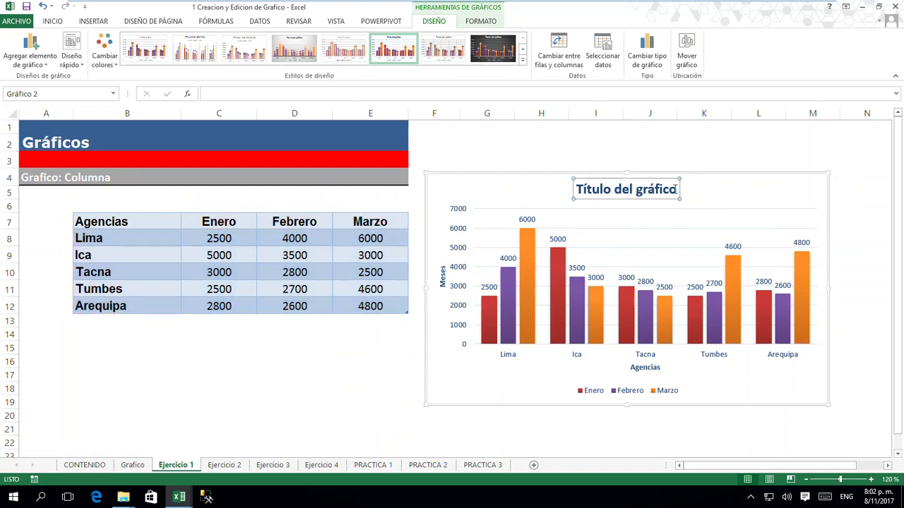
pyautogui.click(676, 189)
pyautogui.moveTo(677, 189); pyautogui.dragTo(585, 191)
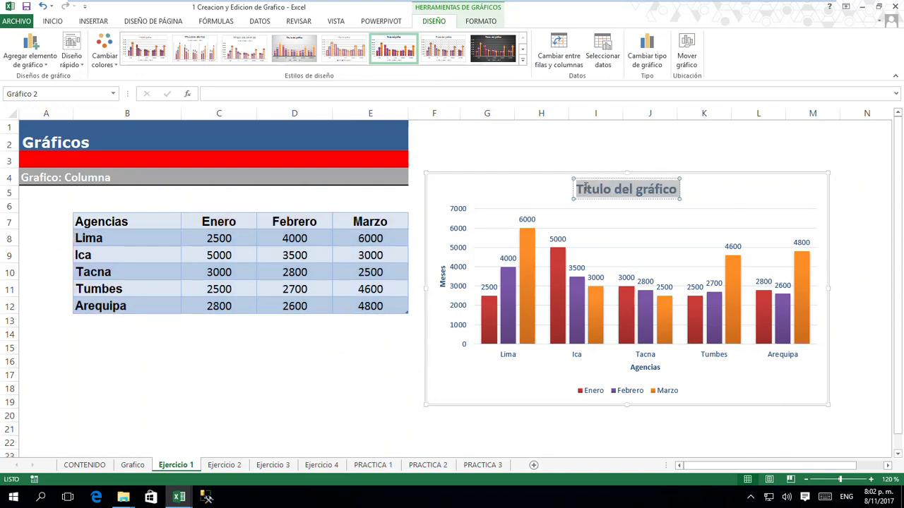
pyautogui.write('Ventas de')
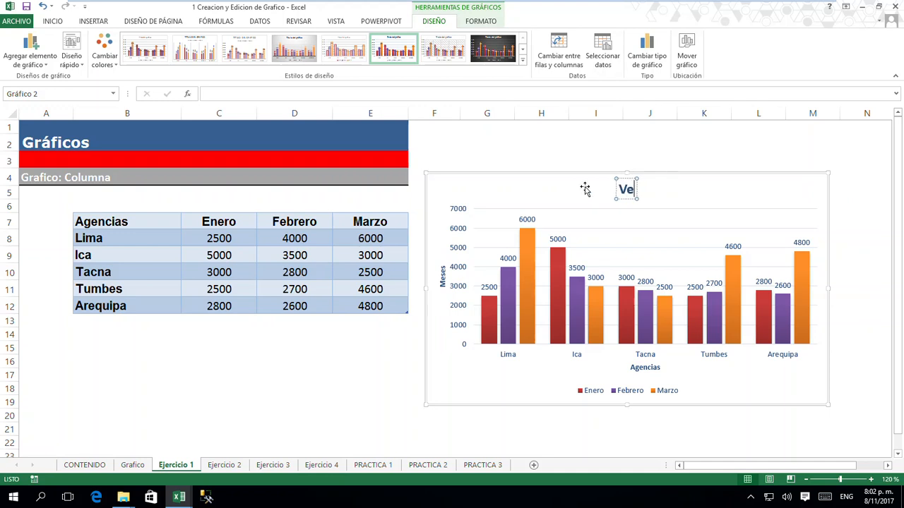
pyautogui.press('BackSpace')
pyautogui.press('BackSpace')
pyautogui.press('BackSpace')
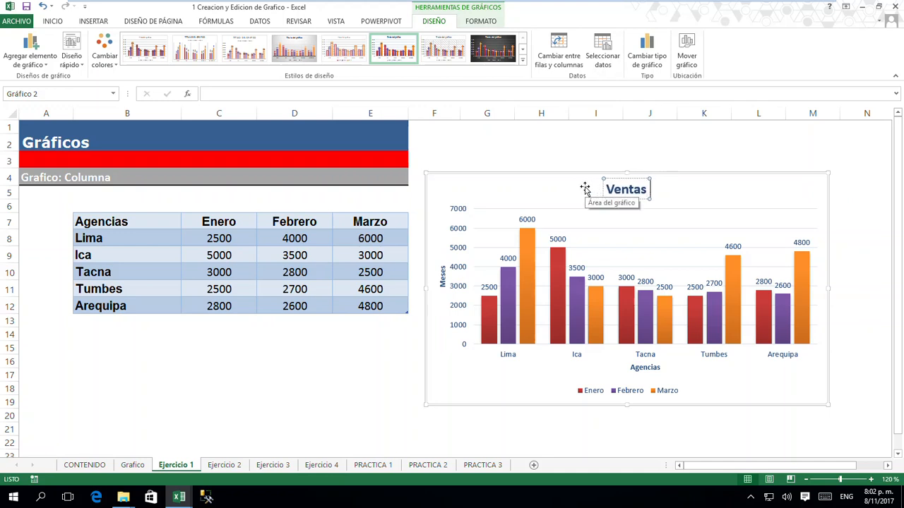
pyautogui.write('en Agencias')
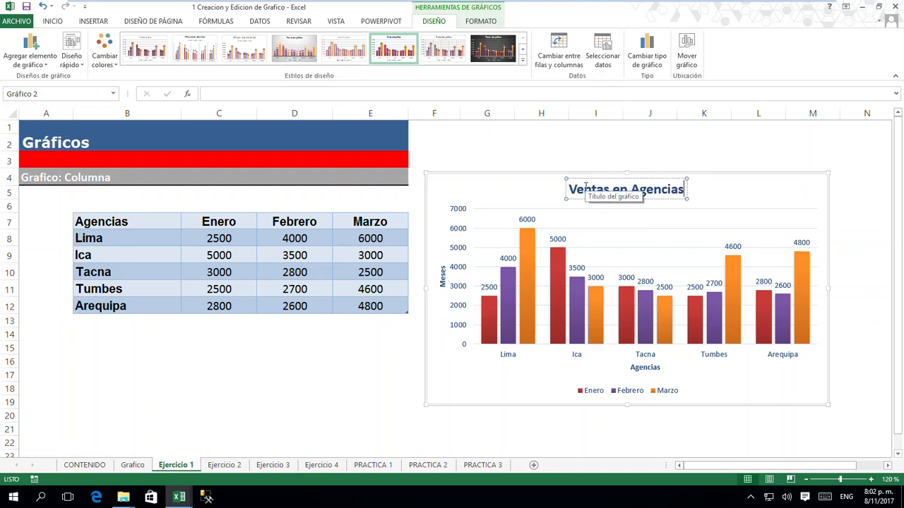
pyautogui.click(705, 177)
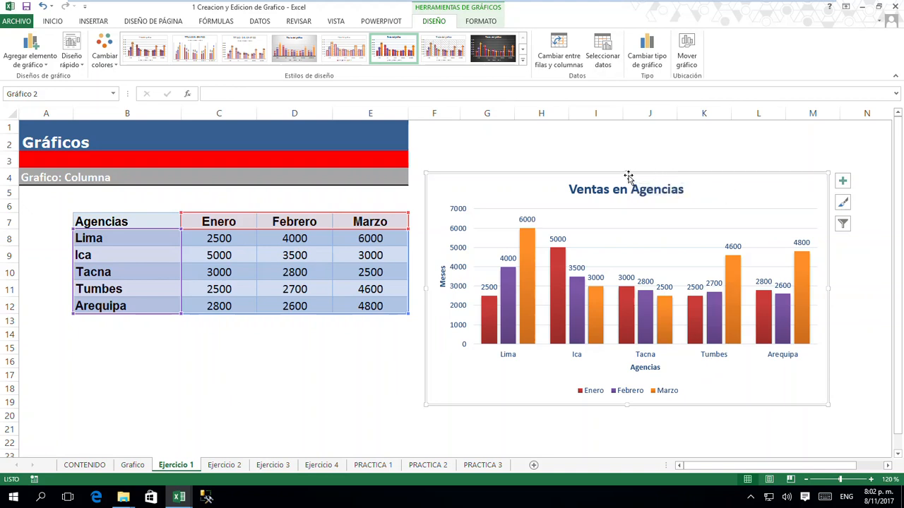
# Stretch the chart slightly upward into row 3, to about 9.4 cm high, and view its format options
pyautogui.moveTo(627, 172); pyautogui.dragTo(628, 163)
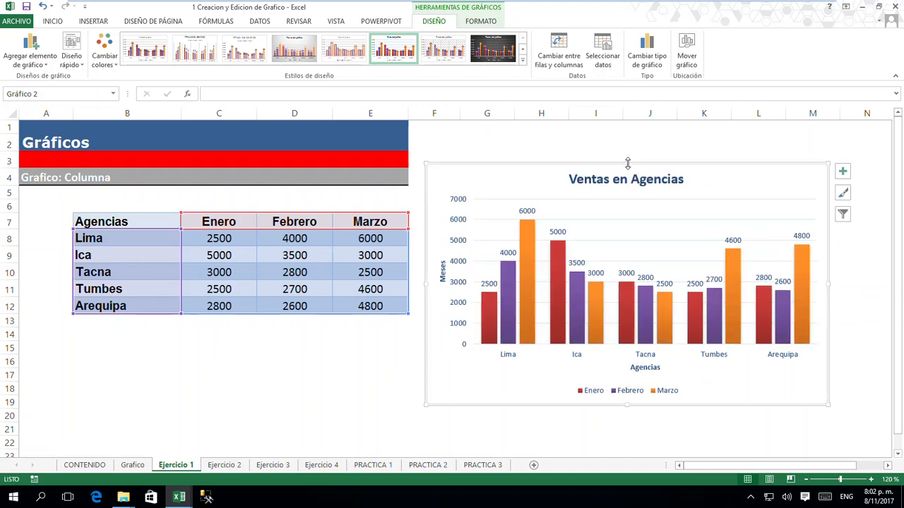
pyautogui.click(476, 24)
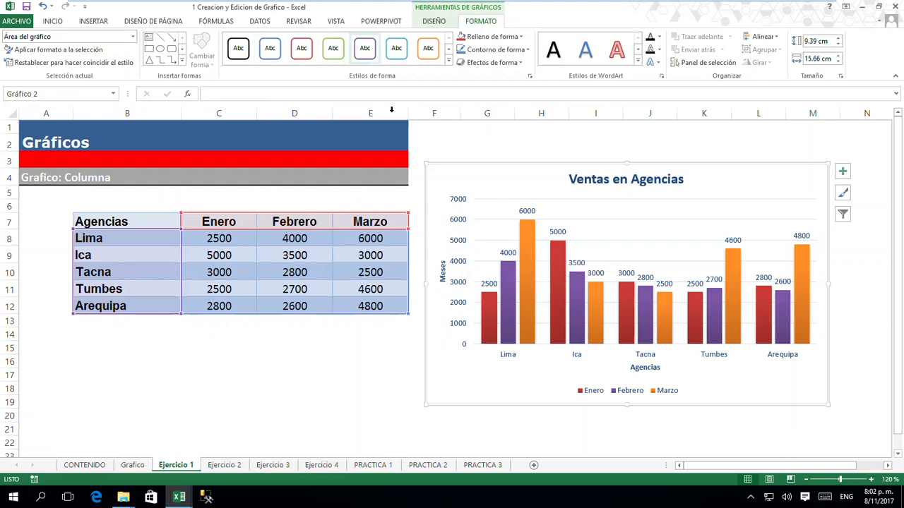
pyautogui.click(534, 147)
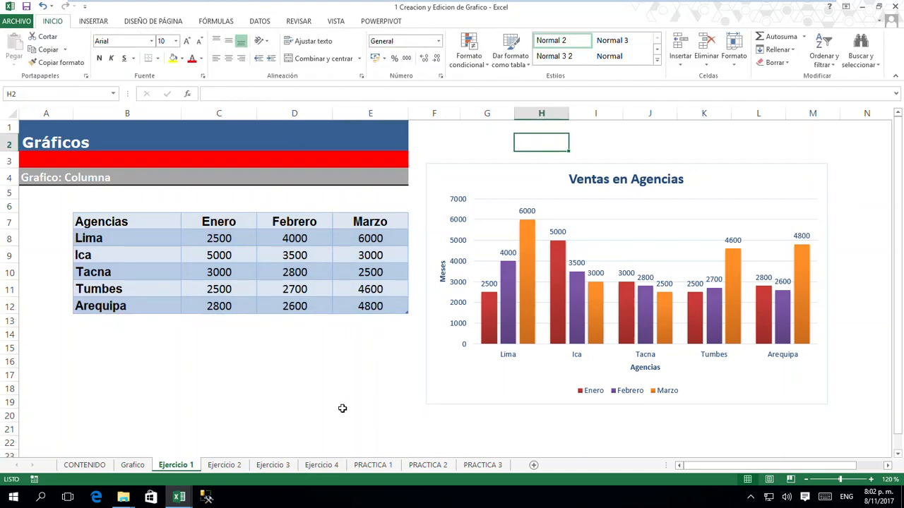
pyautogui.click(342, 409)
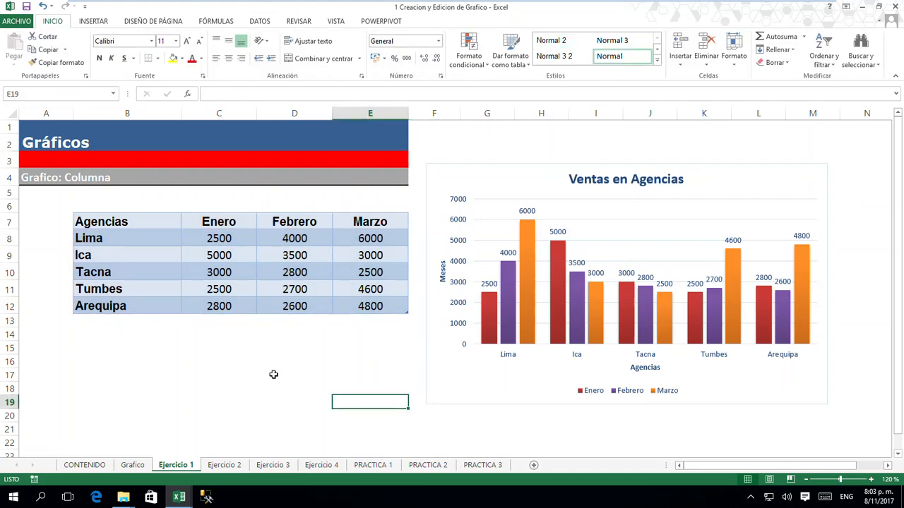
# On the Ejercicio 2 sheet, insert a 3-D column chart with the series arranged in depth from the Meses laptop table
pyautogui.click(223, 469)
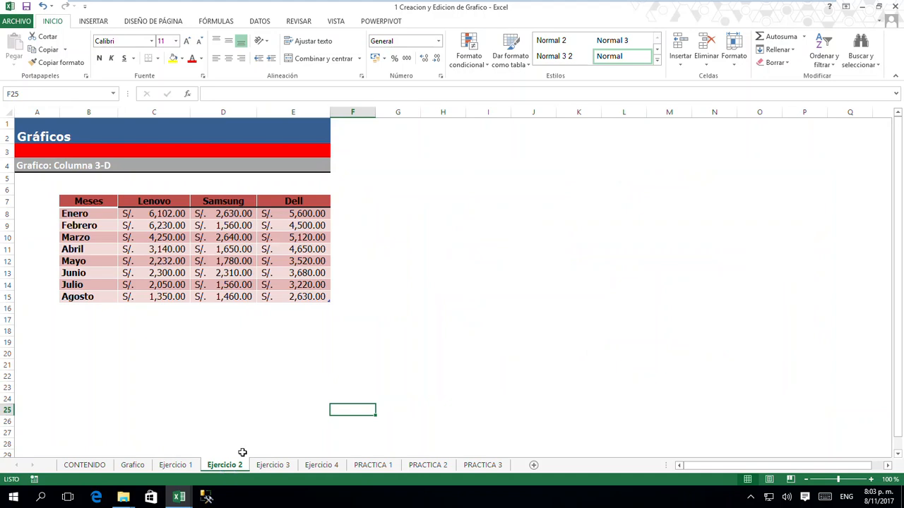
pyautogui.click(275, 376)
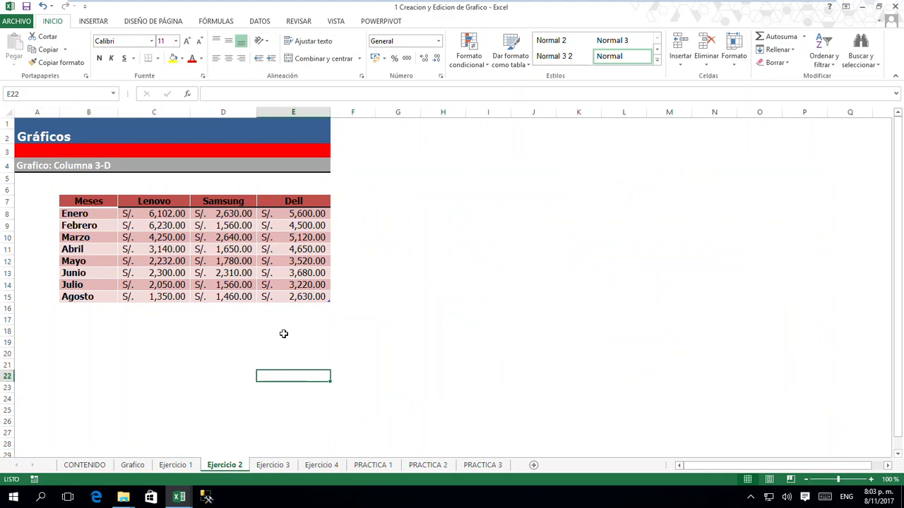
pyautogui.click(152, 242)
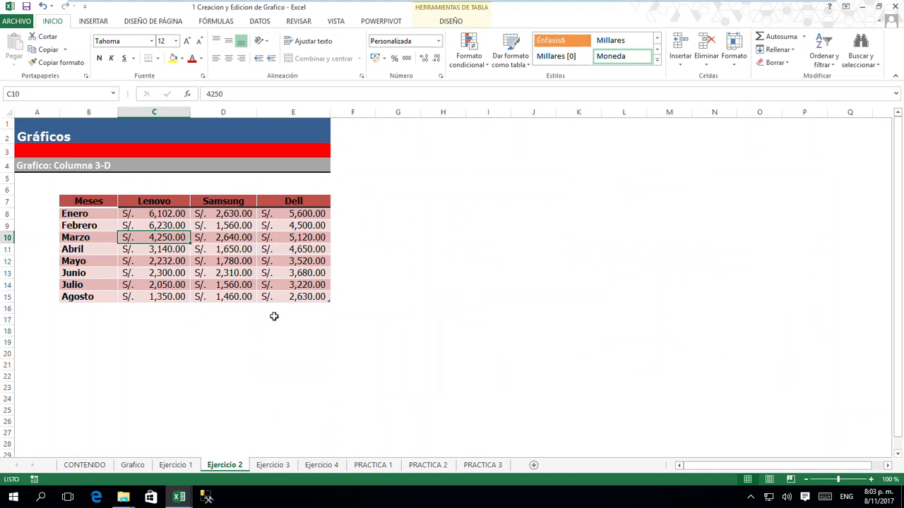
pyautogui.click(221, 249)
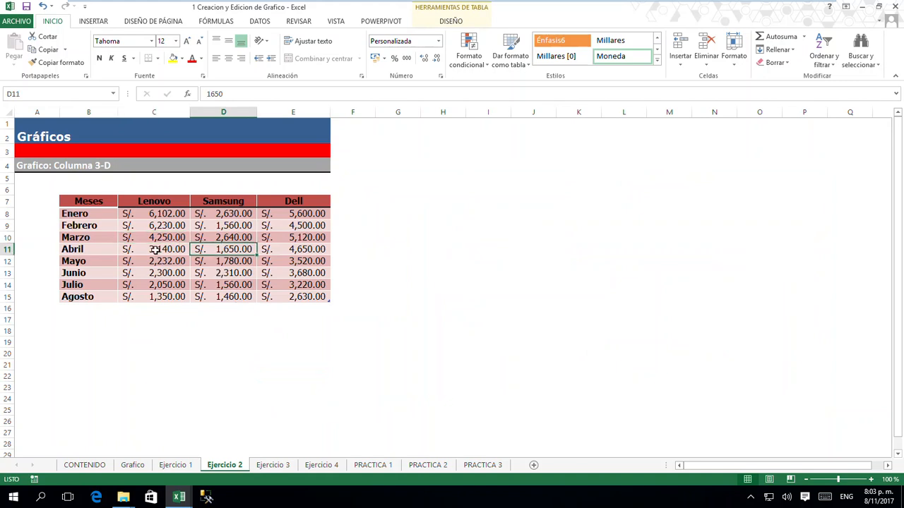
pyautogui.click(99, 22)
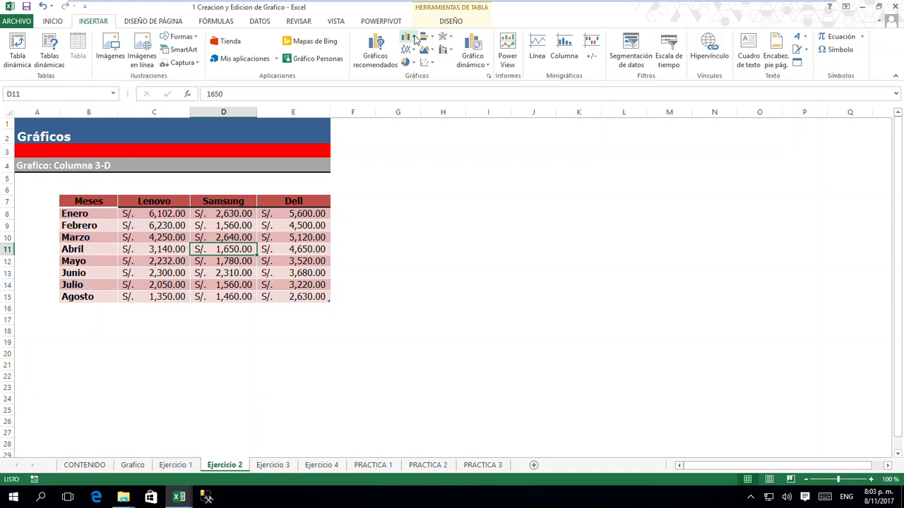
pyautogui.click(415, 40)
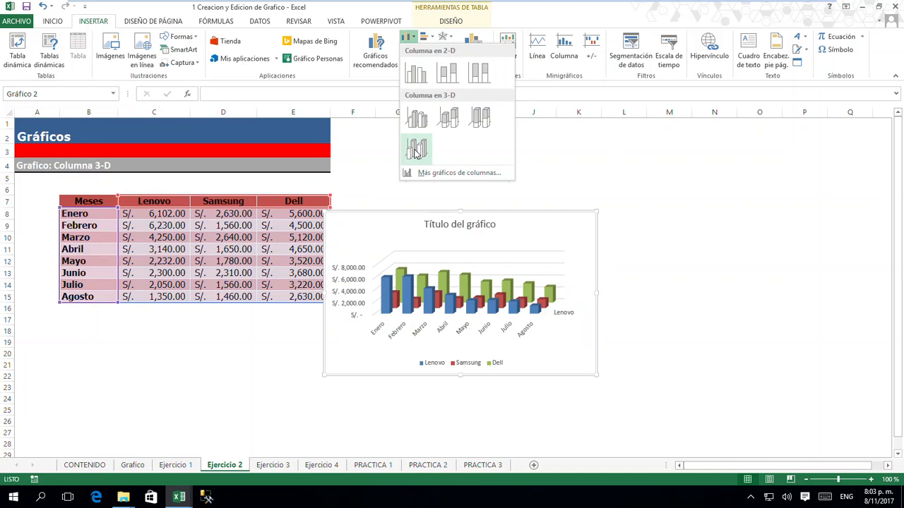
pyautogui.click(416, 152)
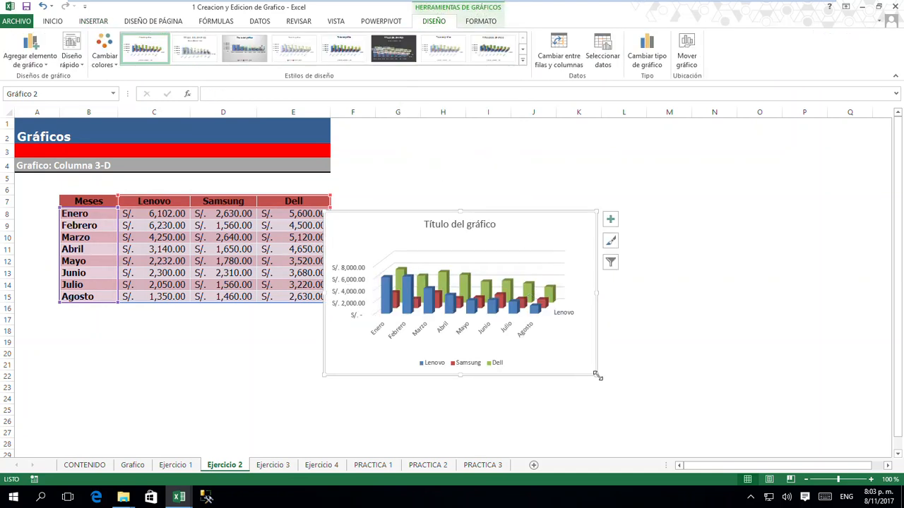
# Widen the 3-D column chart and place it beside the table, spanning about columns F to P and rows 4 to 23
pyautogui.moveTo(596, 375); pyautogui.dragTo(756, 377)
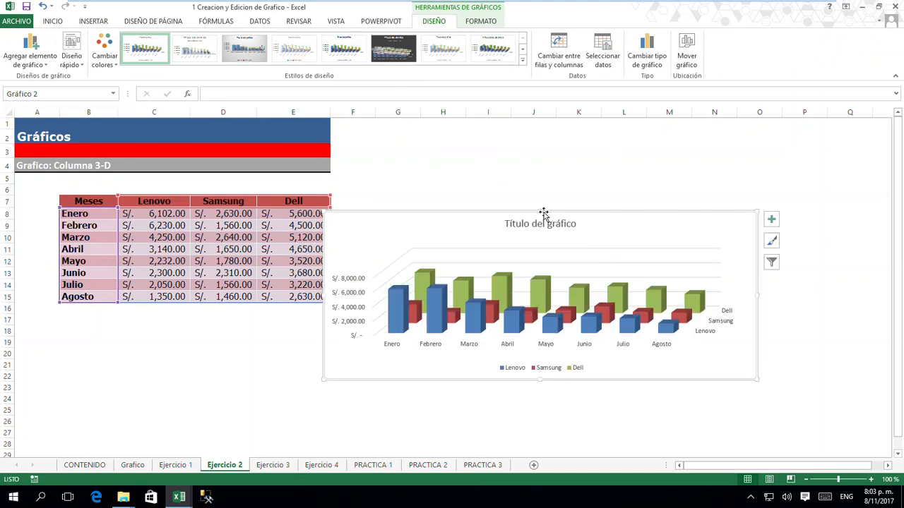
pyautogui.moveTo(543, 212); pyautogui.dragTo(622, 169)
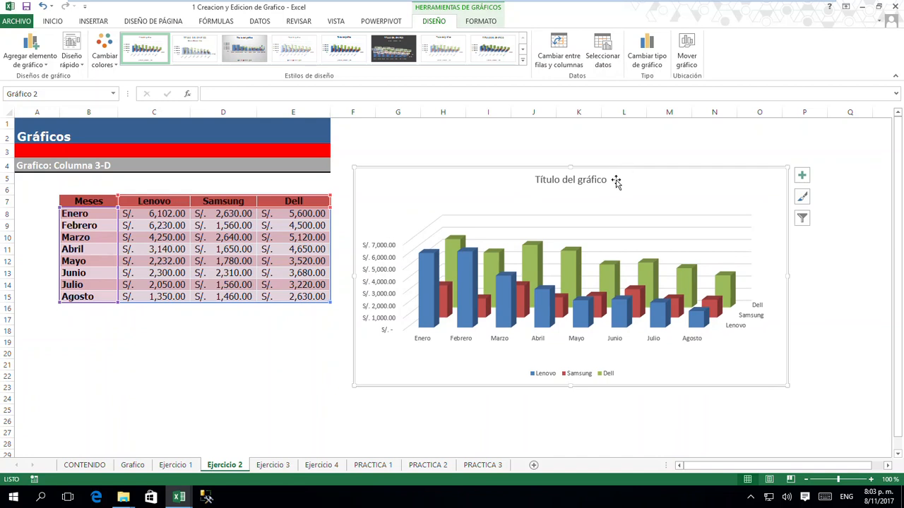
# Apply the fifth chart style, with shaded columns and a bold blue title, to the 3-D column chart
pyautogui.click(802, 200)
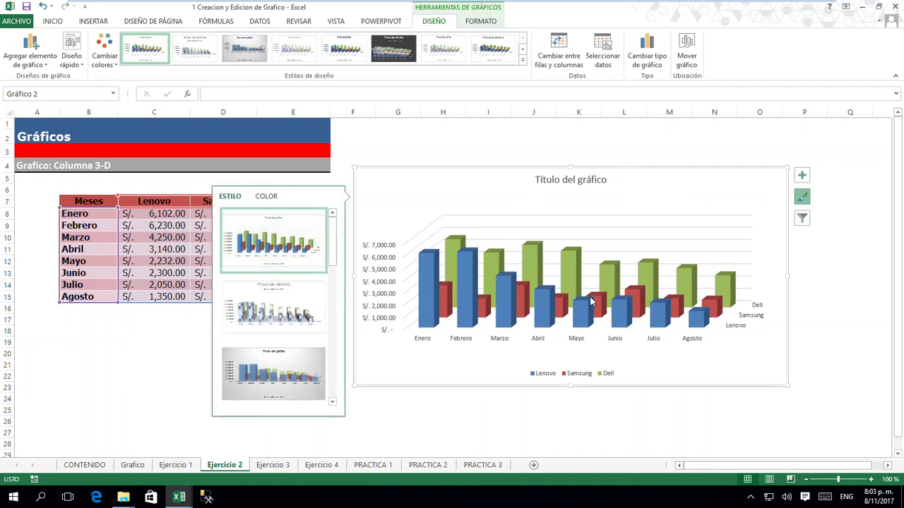
pyautogui.moveTo(332, 261); pyautogui.dragTo(334, 305)
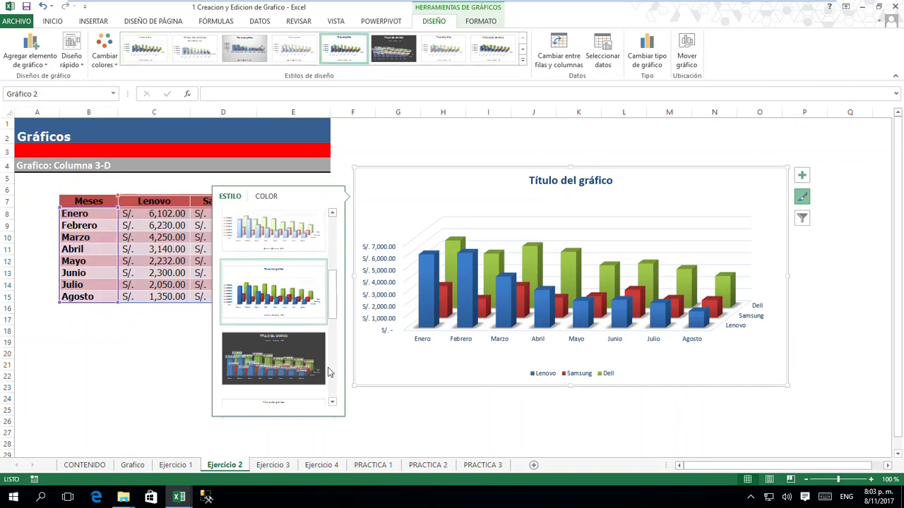
pyautogui.click(290, 301)
pyautogui.click(503, 430)
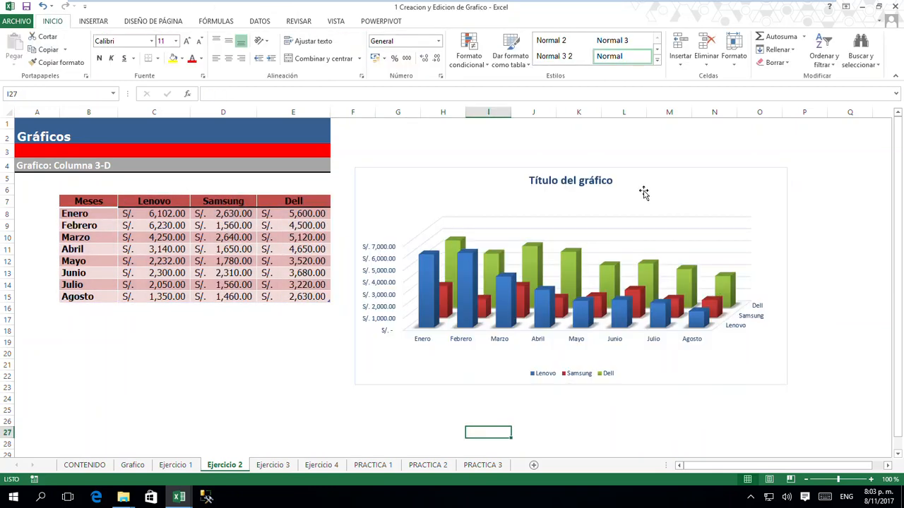
# Replace the 3-D column chart's placeholder title with "Ventas de Laptops"
pyautogui.click(600, 183)
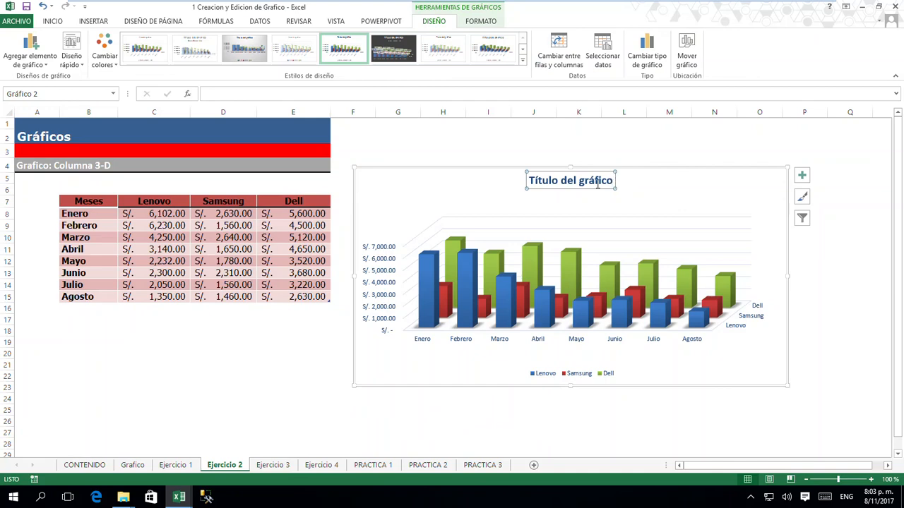
pyautogui.click(656, 147)
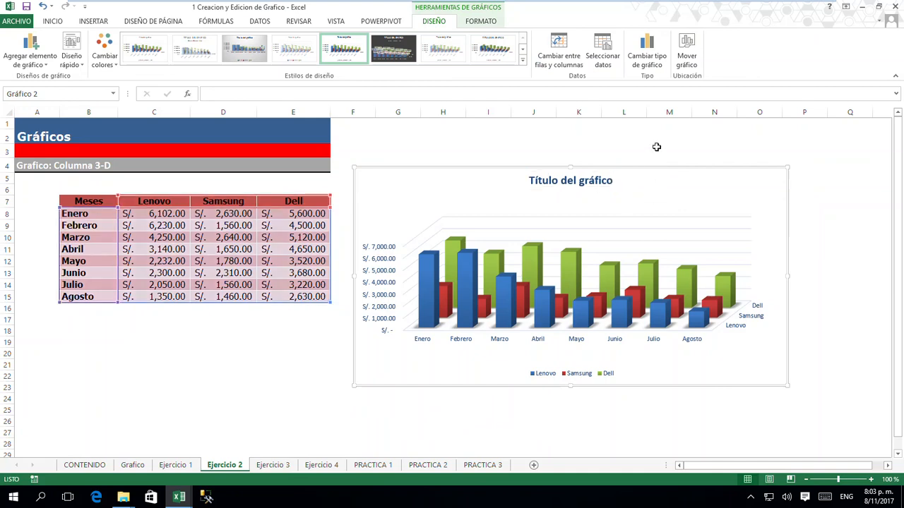
pyautogui.click(556, 182)
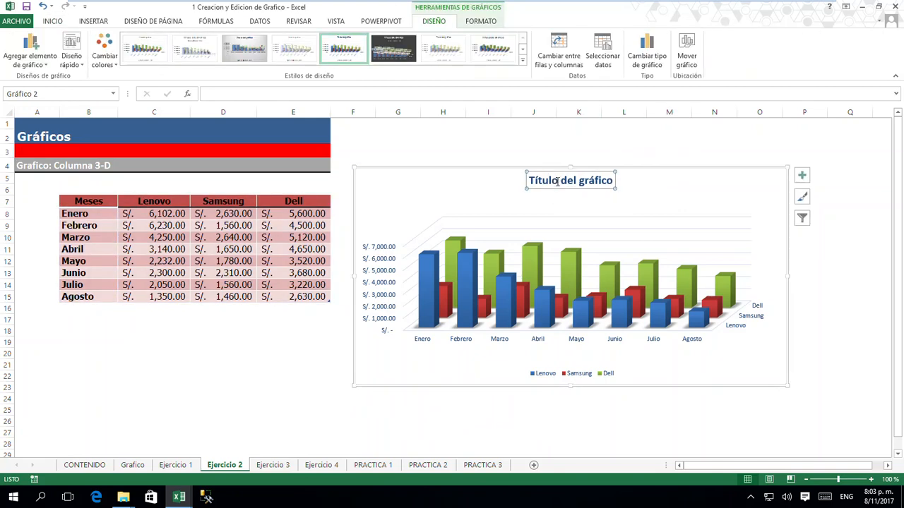
pyautogui.click(612, 181)
pyautogui.moveTo(613, 181); pyautogui.dragTo(537, 183)
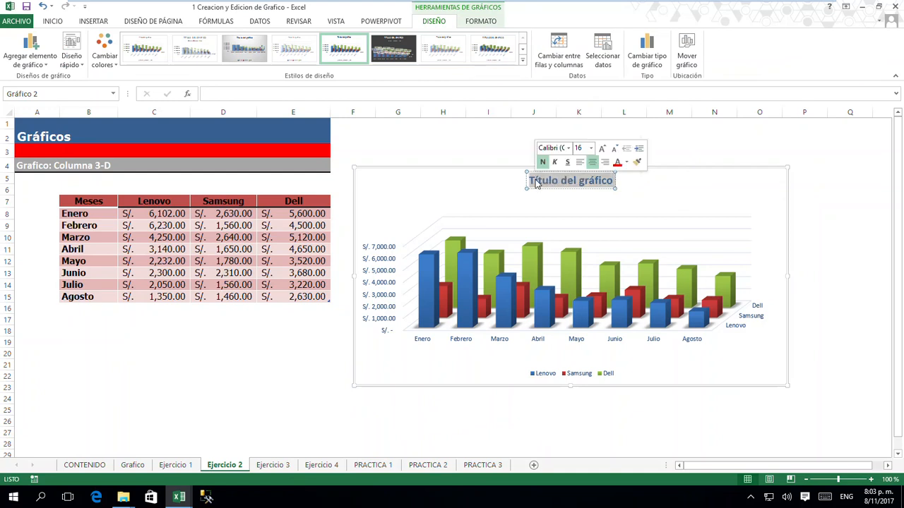
pyautogui.write('Ventas d')
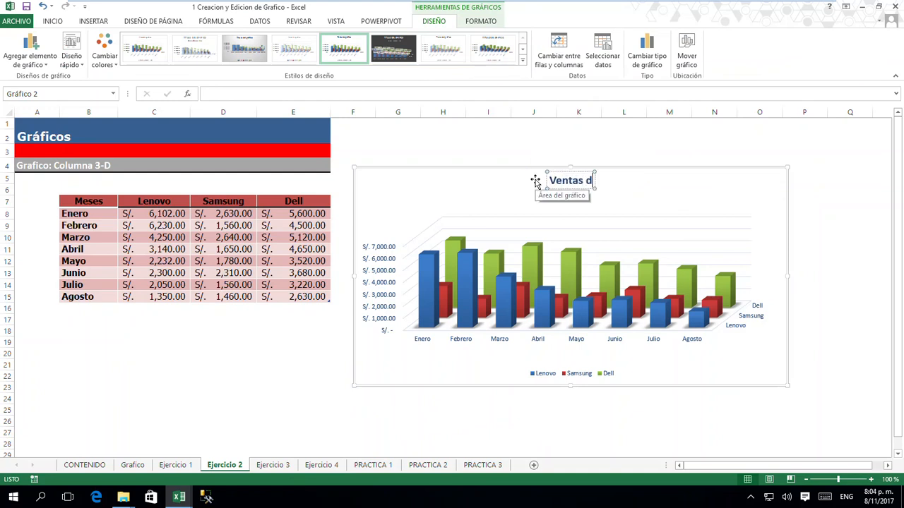
pyautogui.write('e')
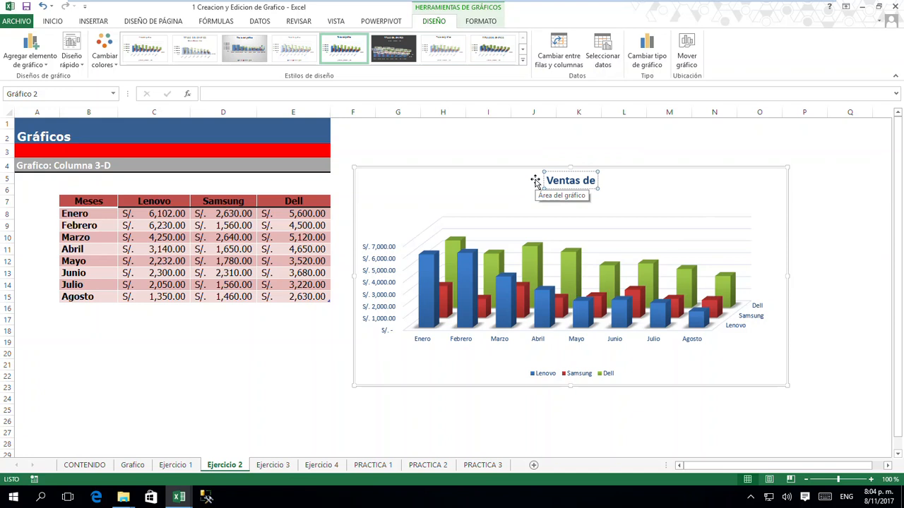
pyautogui.write(' Laptop')
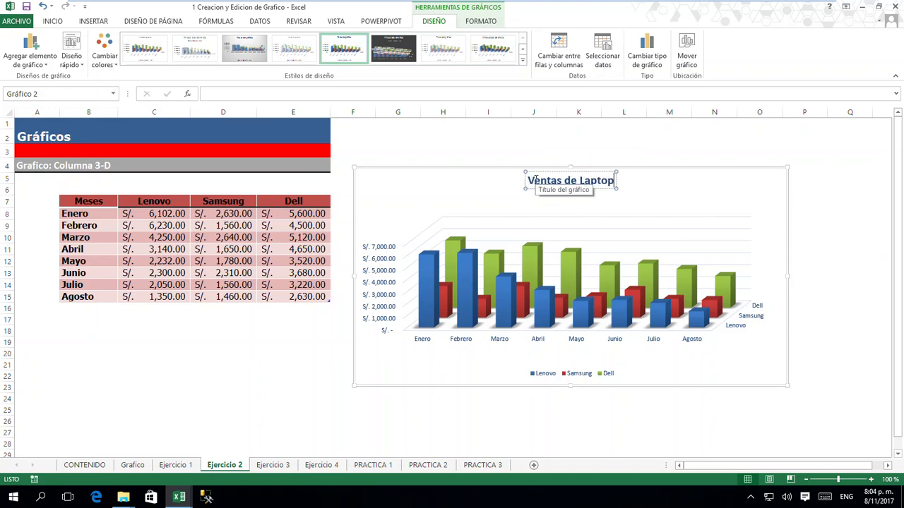
pyautogui.write('s')
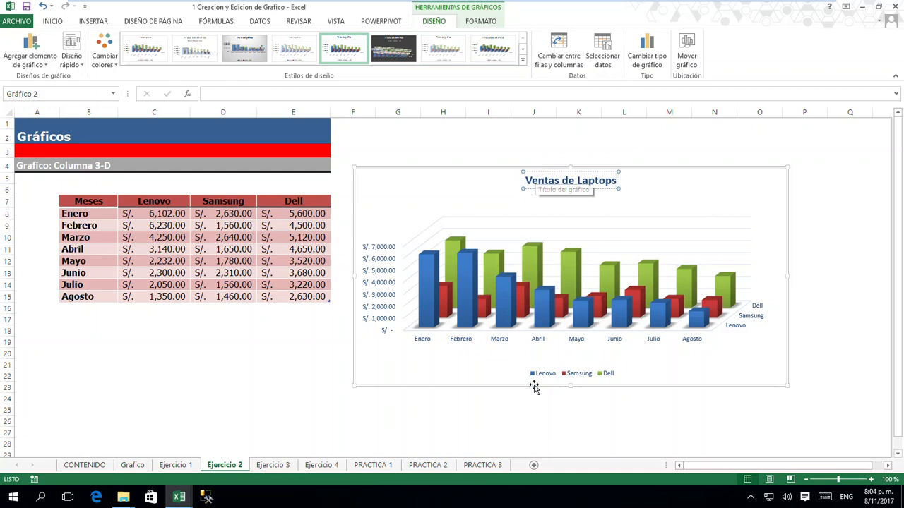
pyautogui.click(507, 420)
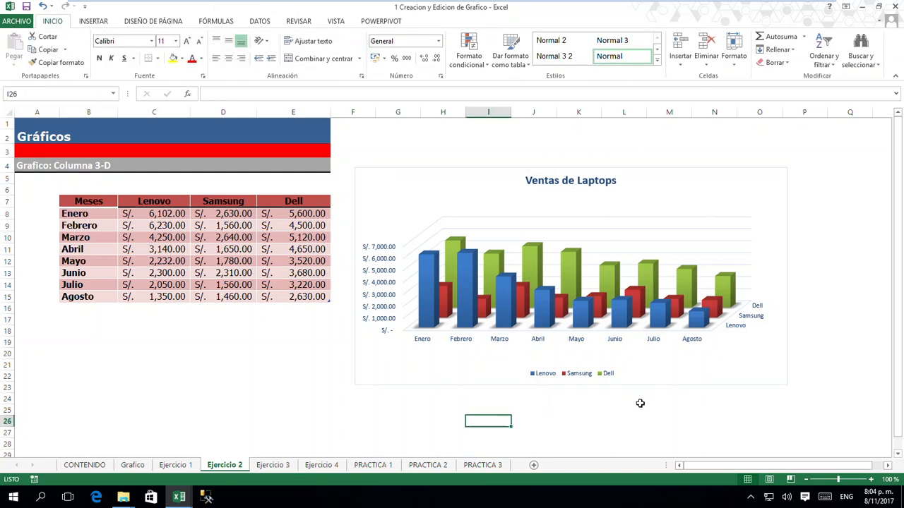
# Place the legend of the Ventas de Laptops chart on its right side (Derecha)
pyautogui.click(651, 385)
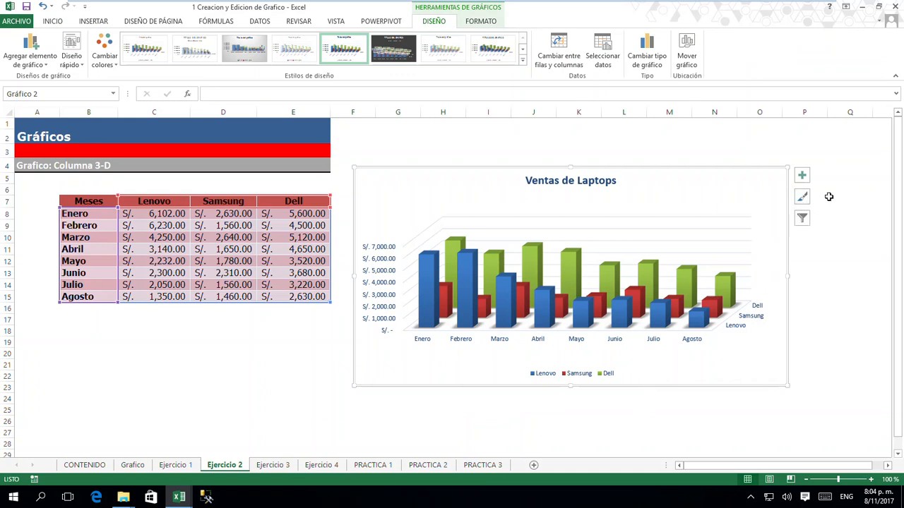
pyautogui.click(802, 175)
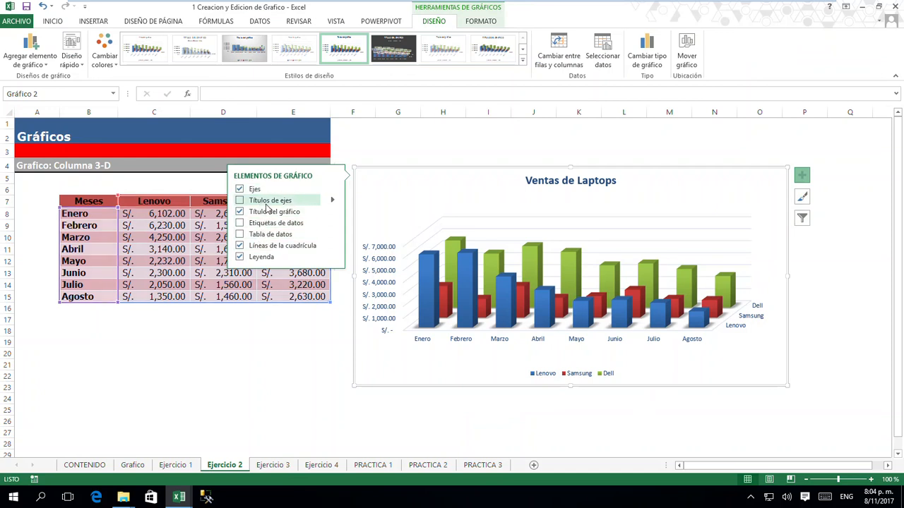
pyautogui.click(332, 258)
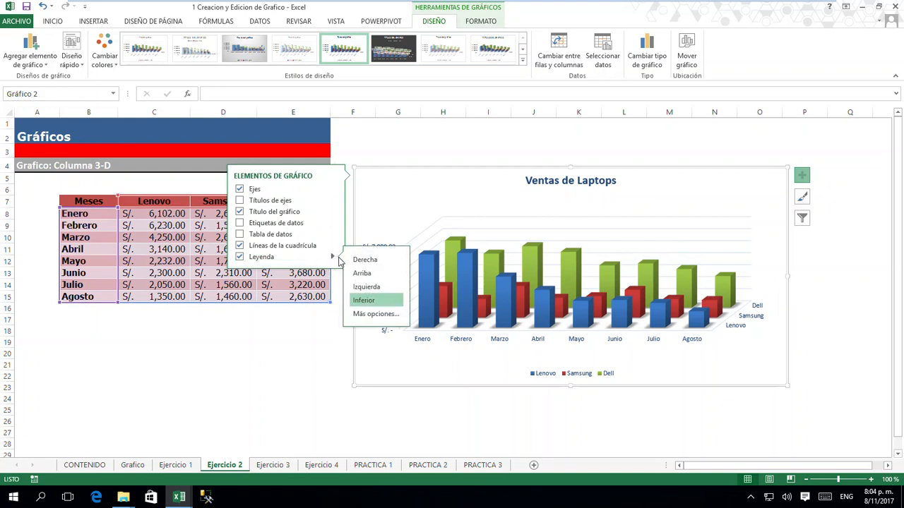
pyautogui.click(367, 261)
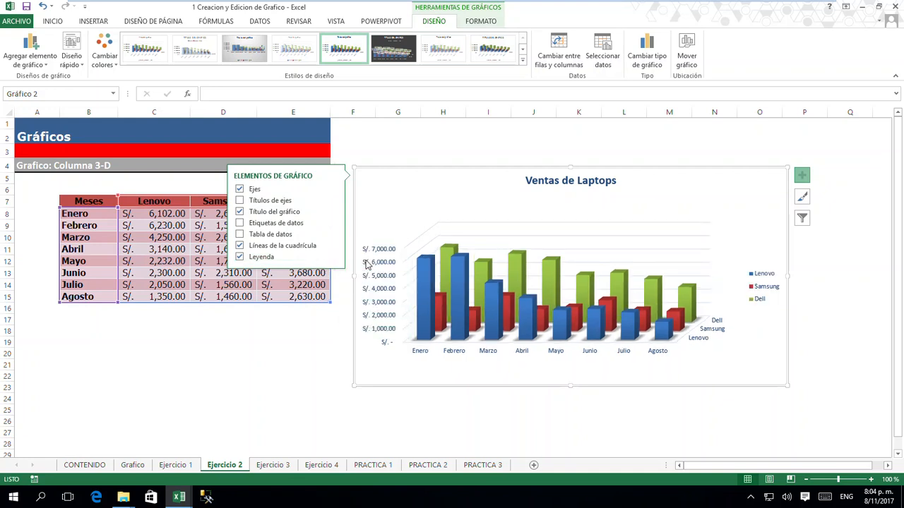
pyautogui.click(307, 389)
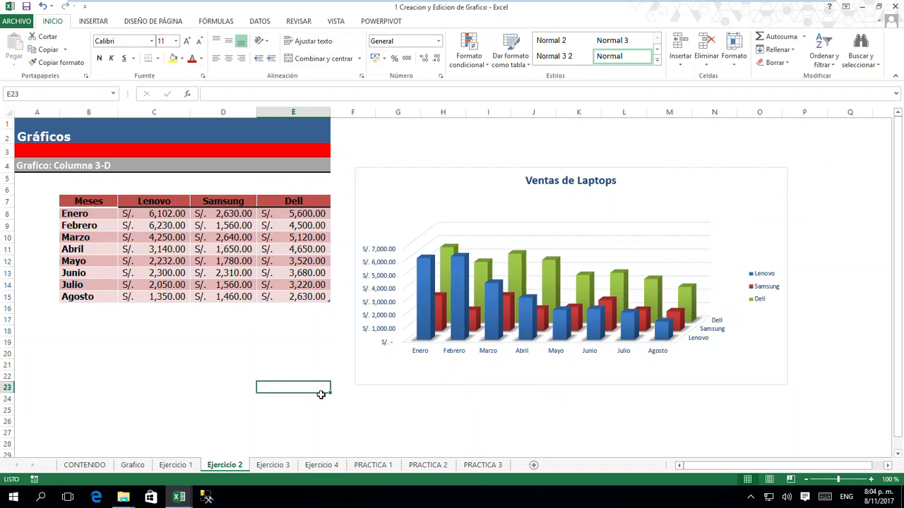
# Enlarge the chart slightly, extending its right edge to the middle of column P and its lower edge to row 24
pyautogui.click(355, 377)
pyautogui.moveTo(788, 278); pyautogui.dragTo(805, 277)
pyautogui.moveTo(579, 386); pyautogui.dragTo(579, 405)
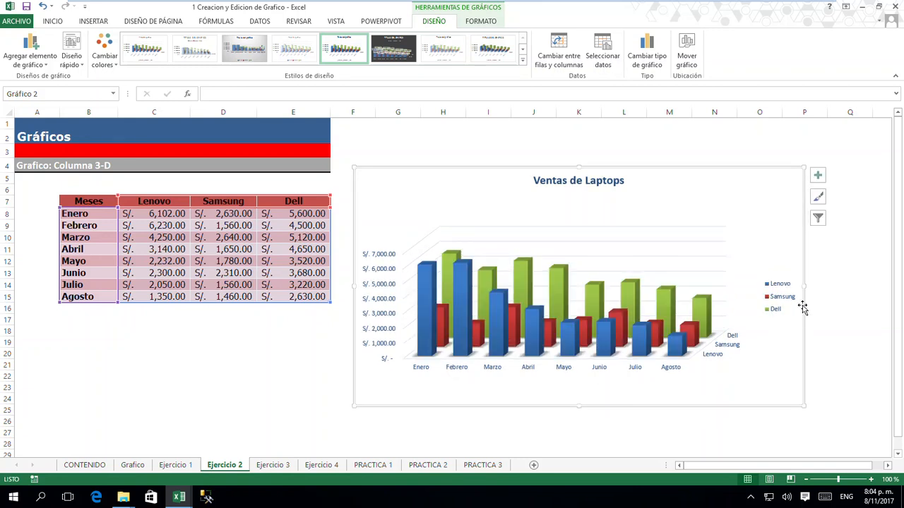
# Filter the categories Febrero, Abril, Junio and Agosto out of the chart, leaving Enero, Marzo, Mayo and Julio
pyautogui.click(818, 219)
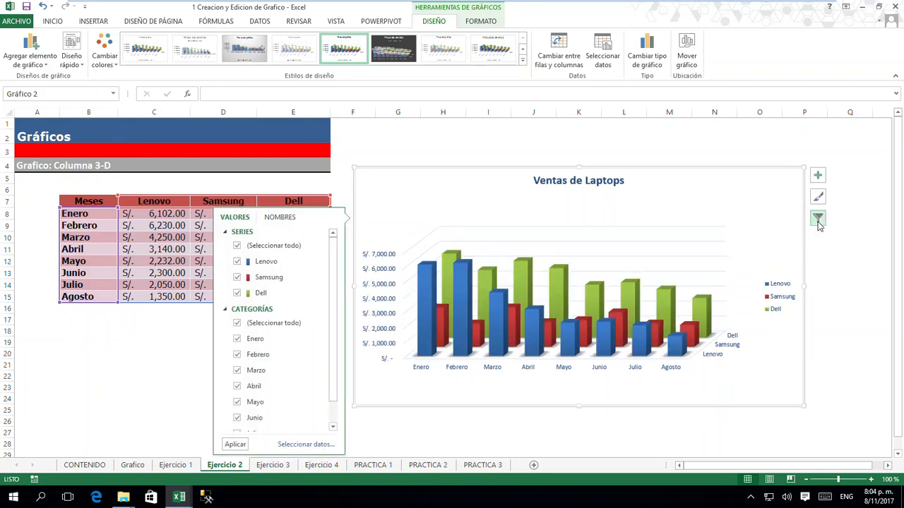
pyautogui.moveTo(334, 369); pyautogui.dragTo(335, 402)
pyautogui.click(237, 423)
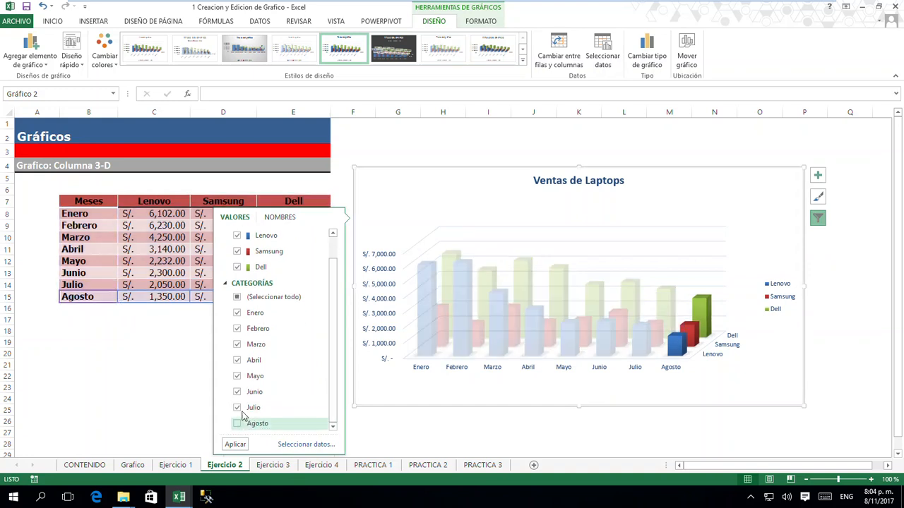
pyautogui.click(237, 393)
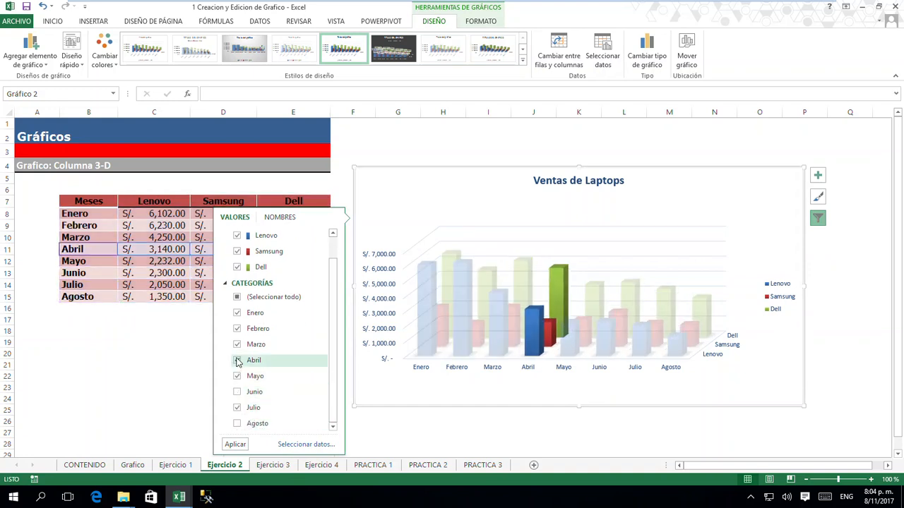
pyautogui.click(237, 361)
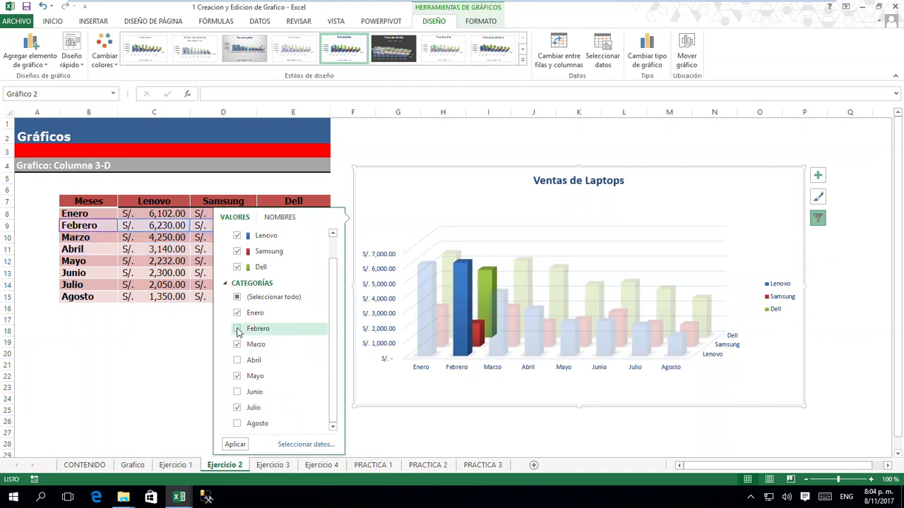
pyautogui.click(237, 332)
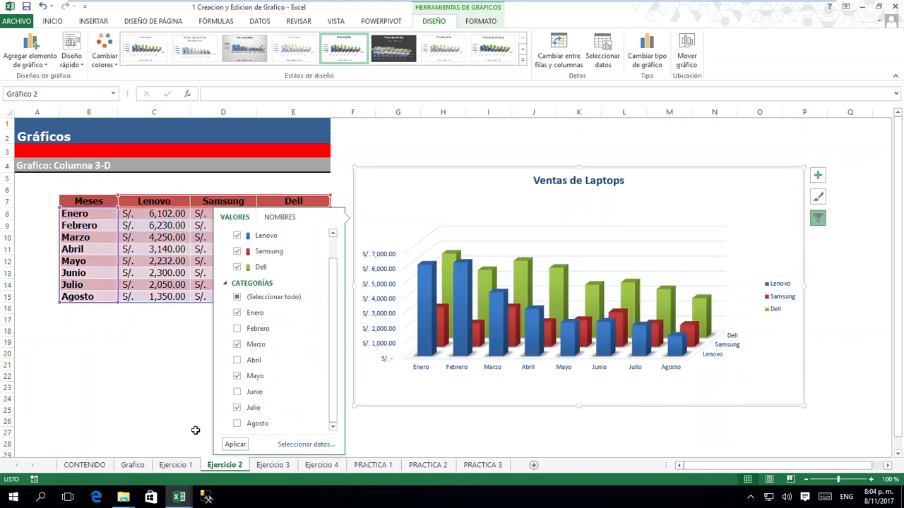
pyautogui.click(235, 445)
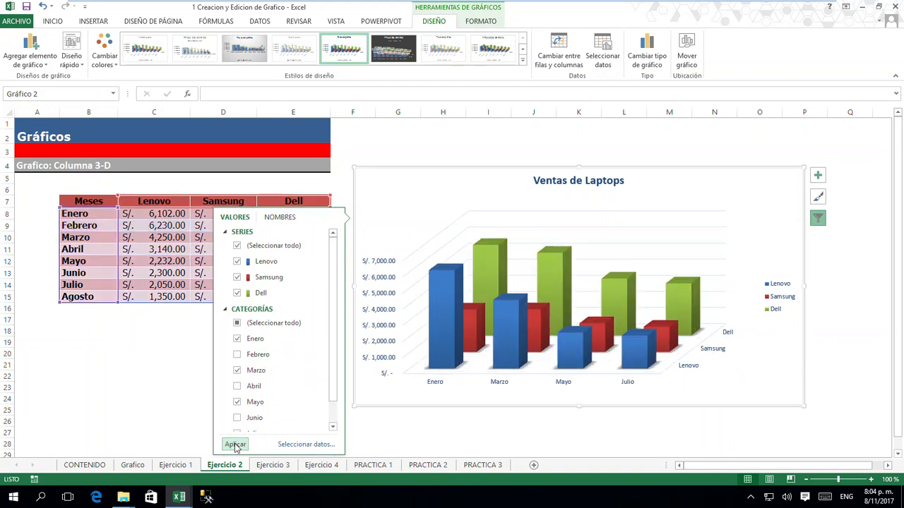
pyautogui.click(437, 443)
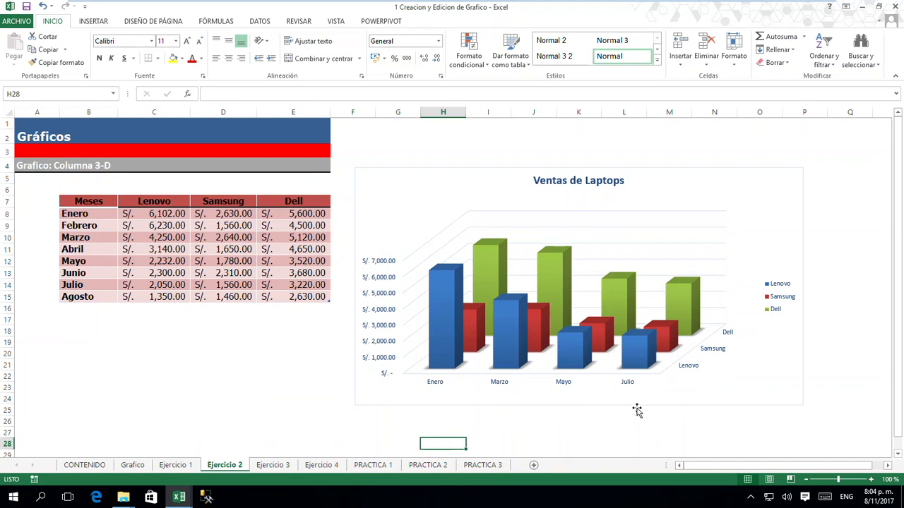
pyautogui.click(648, 428)
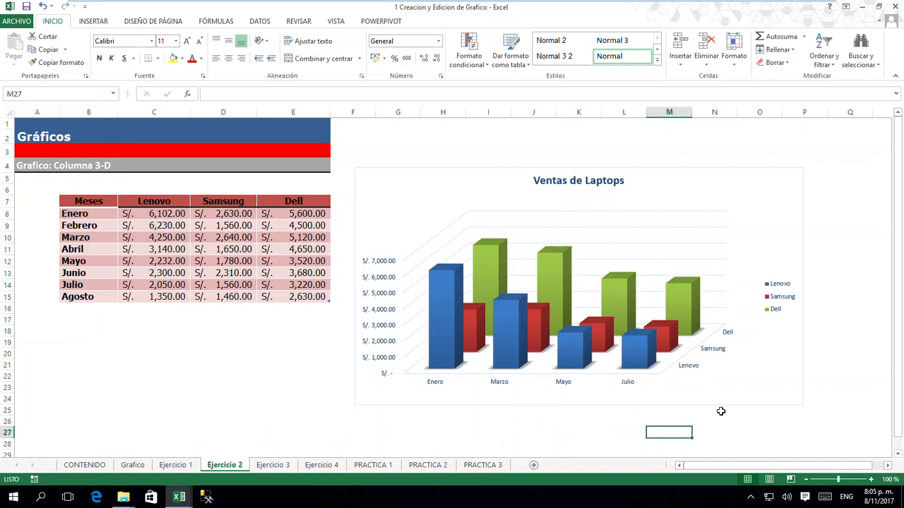
# Insert a 3-D pie chart (Circular 3D) from the Productos table on the Ejercicio 3 sheet
pyautogui.click(271, 377)
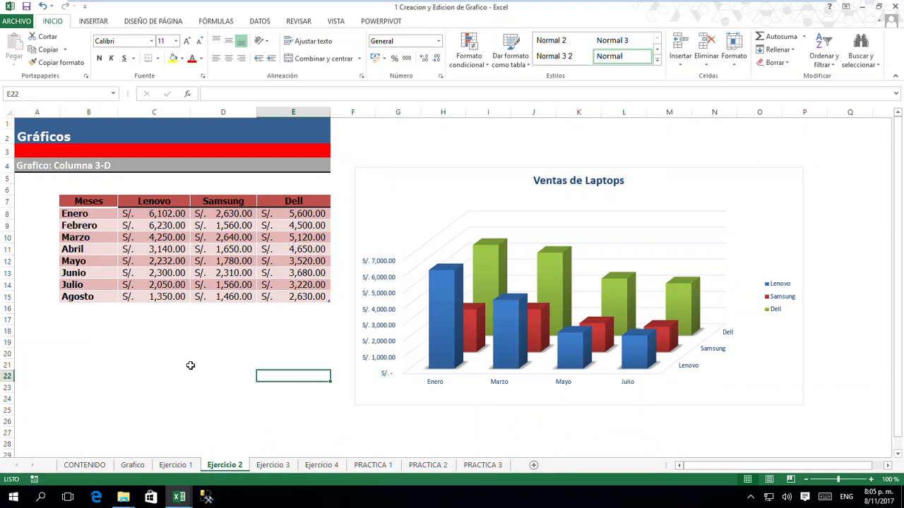
pyautogui.click(273, 467)
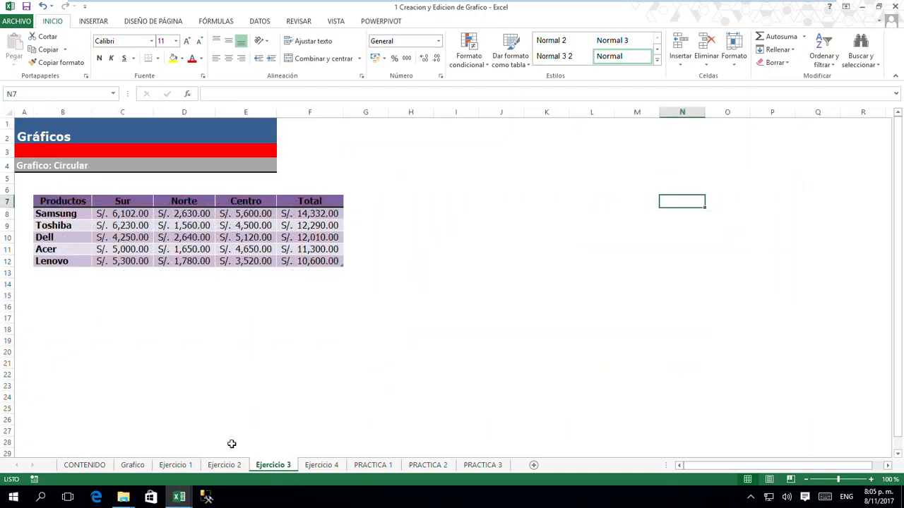
pyautogui.click(185, 407)
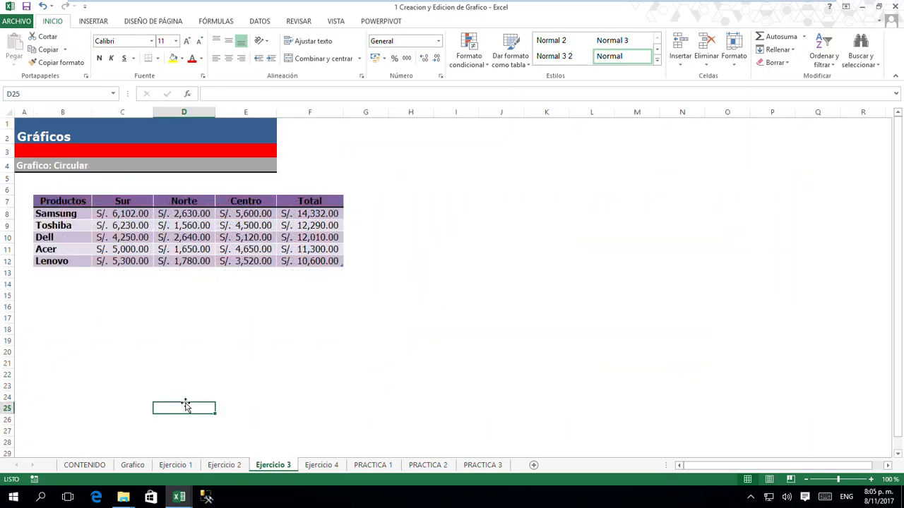
pyautogui.click(159, 361)
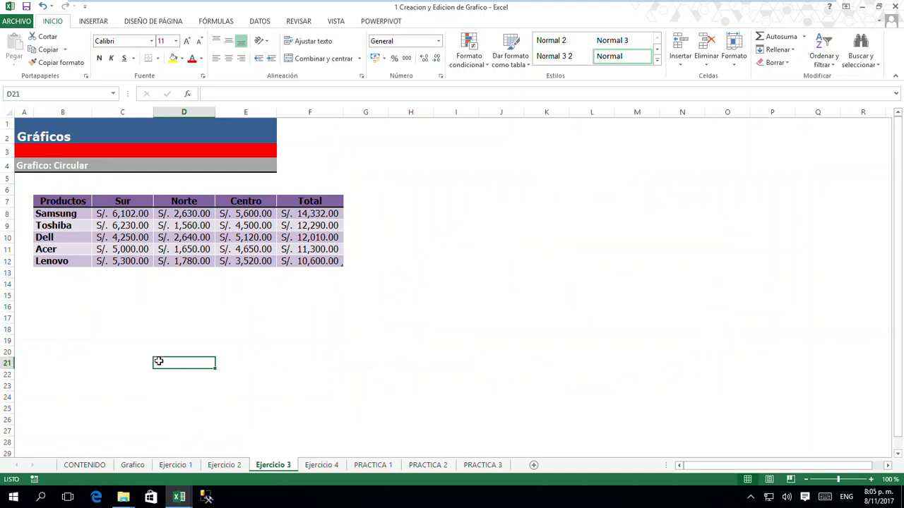
pyautogui.click(195, 238)
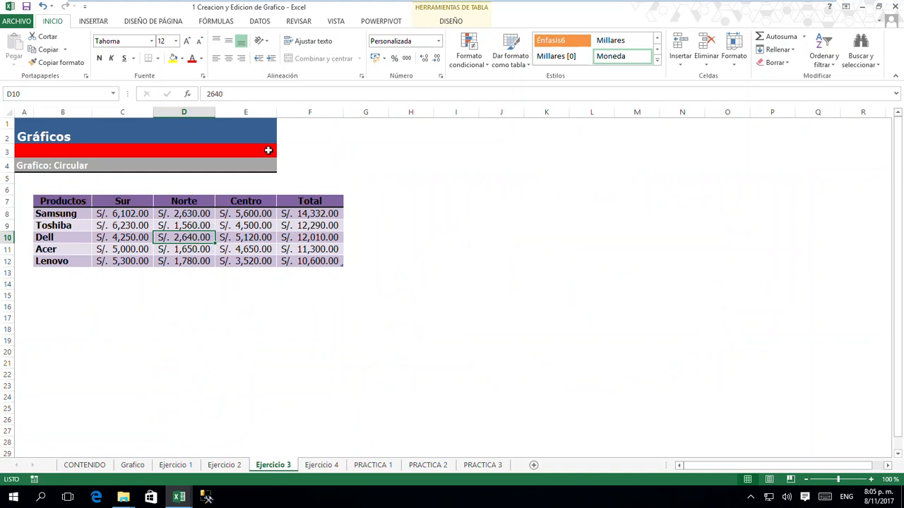
pyautogui.click(96, 22)
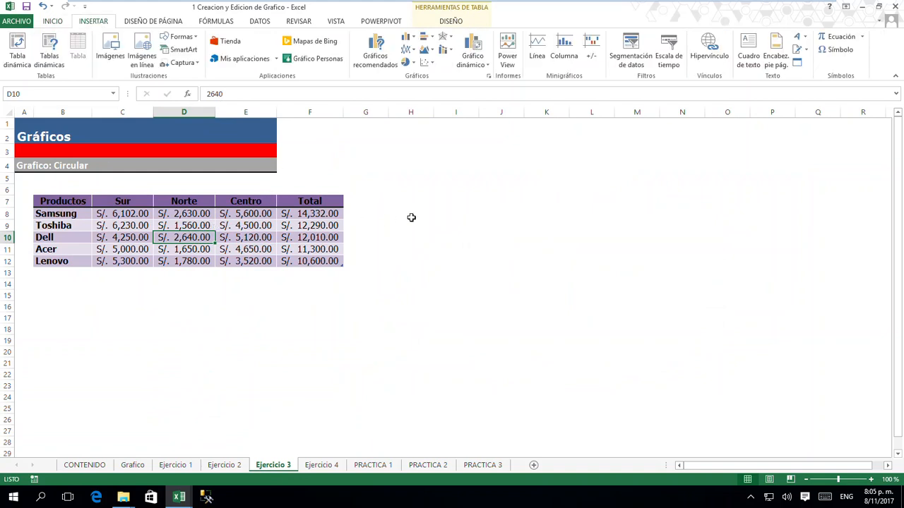
pyautogui.click(416, 64)
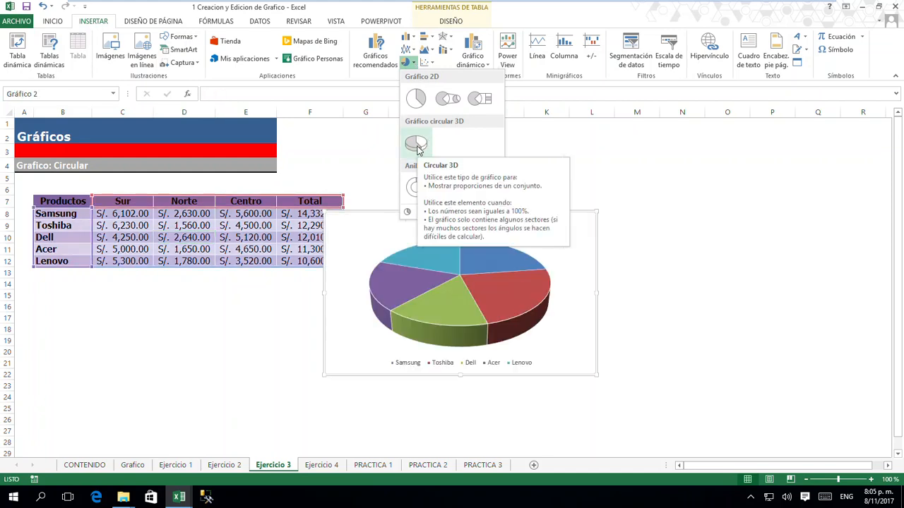
pyautogui.click(417, 145)
# Move the pie chart beside the table with its upper edge at row 7, and enlarge it to column O and row 25
pyautogui.moveTo(417, 212); pyautogui.dragTo(474, 196)
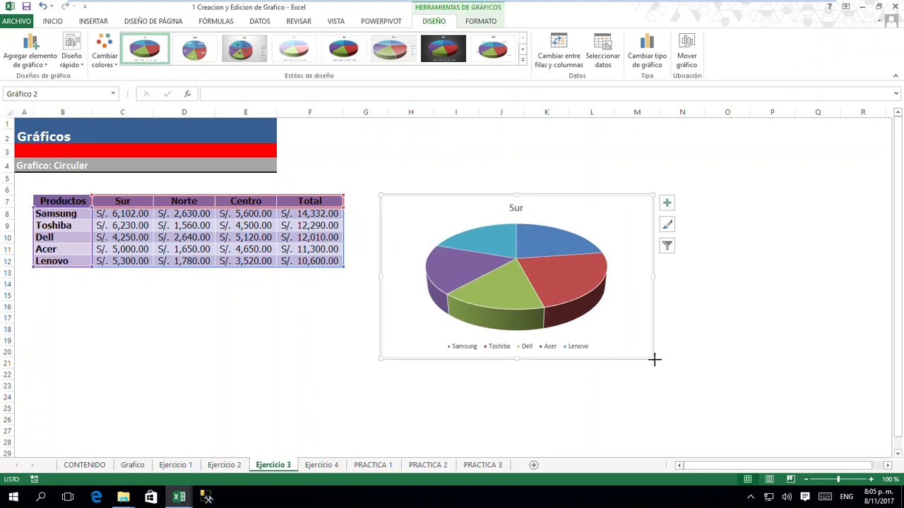
pyautogui.moveTo(653, 359); pyautogui.dragTo(723, 403)
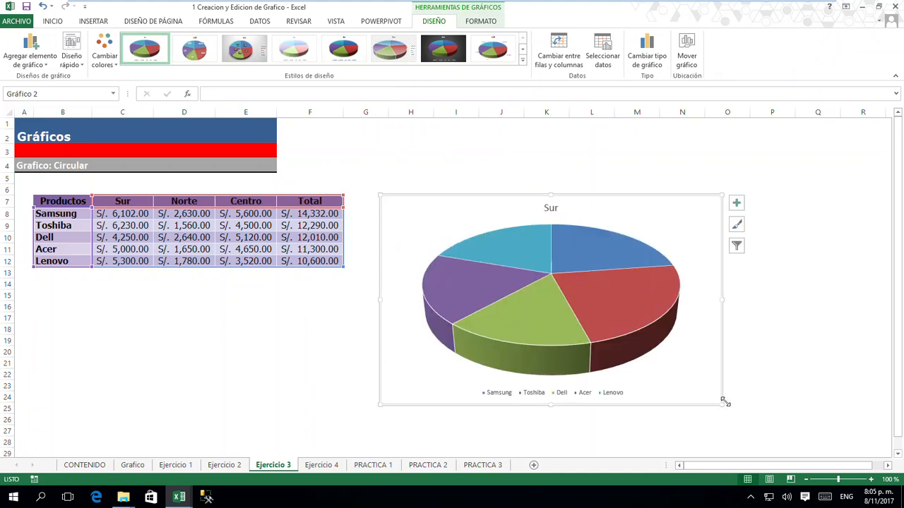
# Apply chart style Estilo 9 and the multicolour palette Color 2 to the pie chart
pyautogui.click(738, 226)
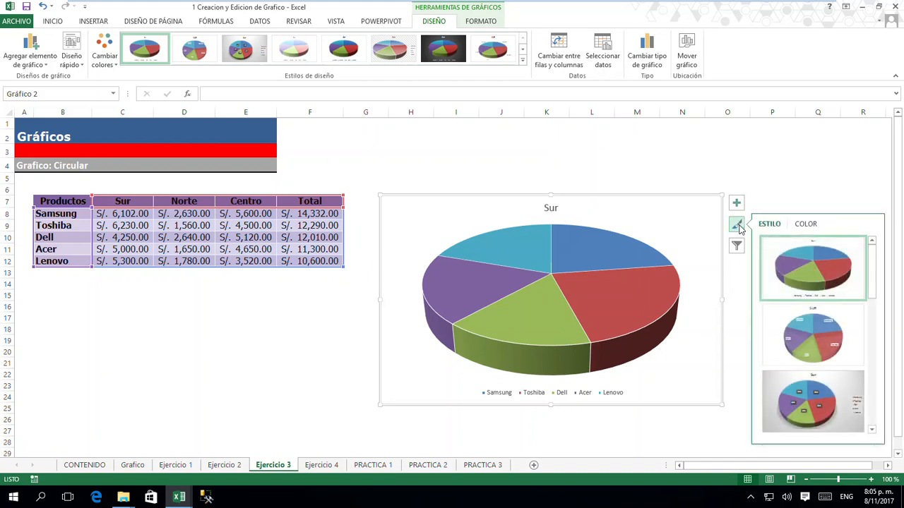
pyautogui.scroll(-2, 871, 269)
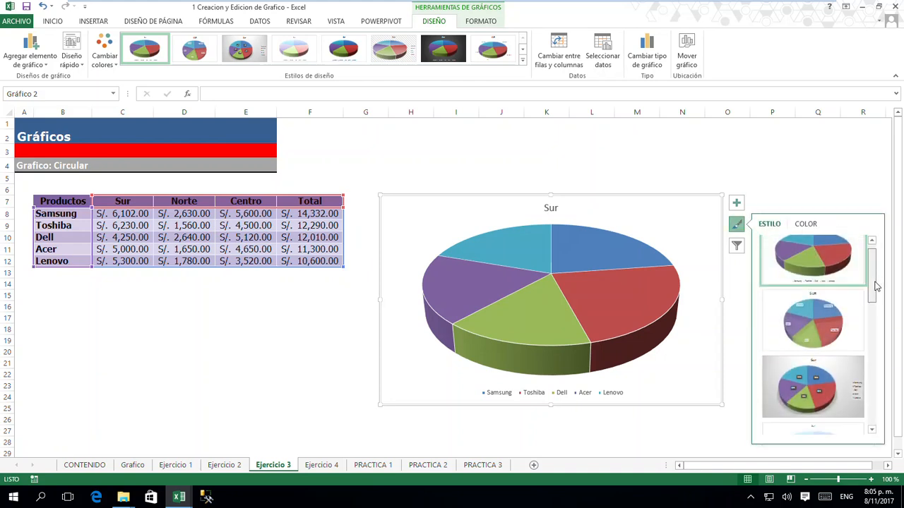
pyautogui.click(833, 293)
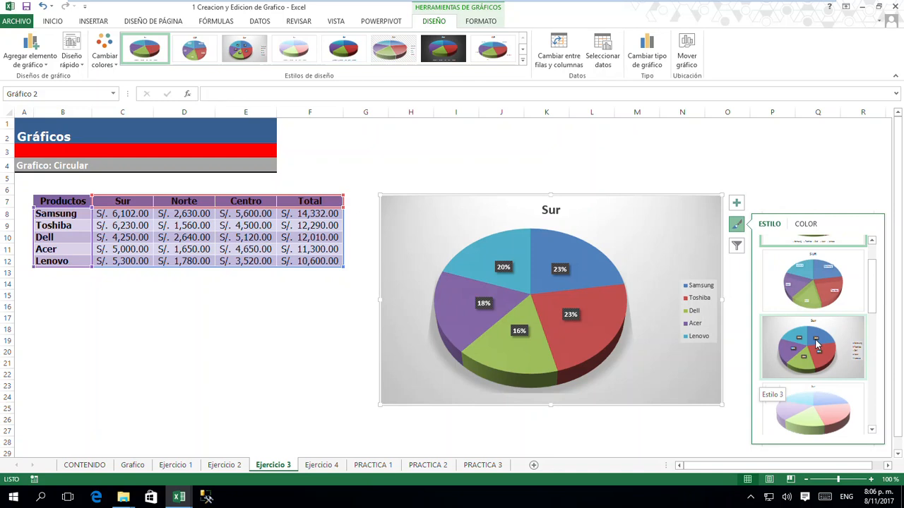
pyautogui.moveTo(871, 303); pyautogui.dragTo(873, 344)
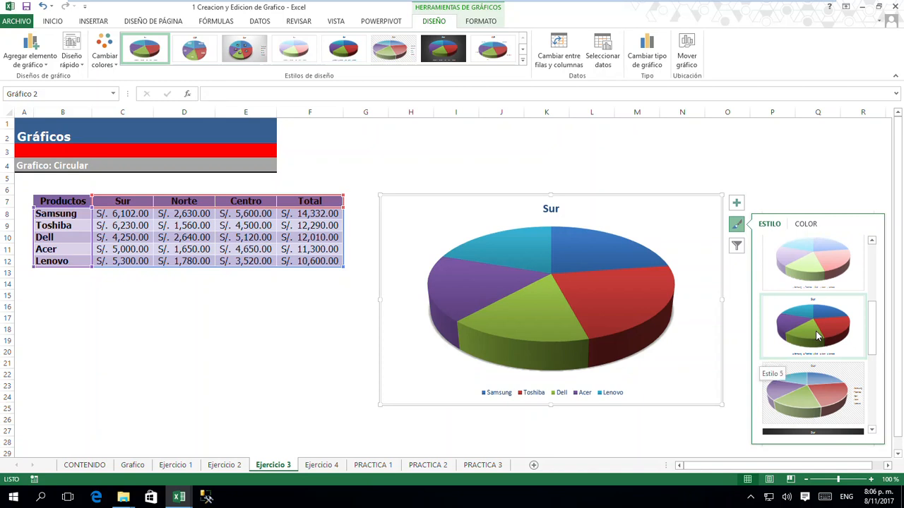
pyautogui.moveTo(871, 323); pyautogui.dragTo(872, 380)
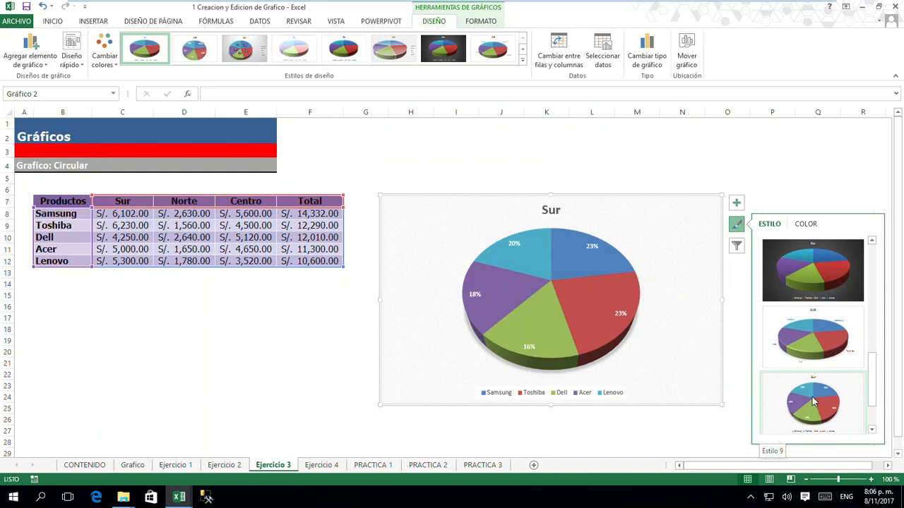
pyautogui.scroll(-2, 812, 402)
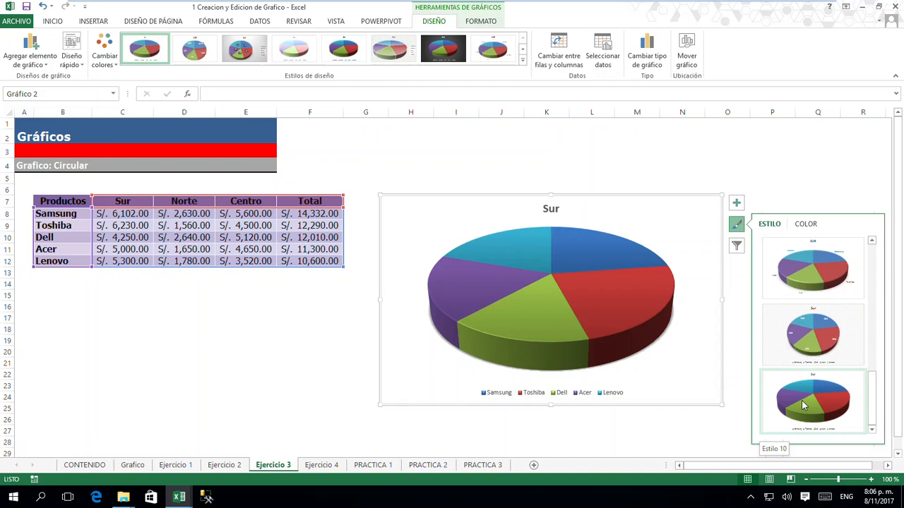
pyautogui.moveTo(873, 405)
pyautogui.mouseDown()
pyautogui.moveTo(874, 315)
pyautogui.moveTo(868, 396)
pyautogui.mouseUp()
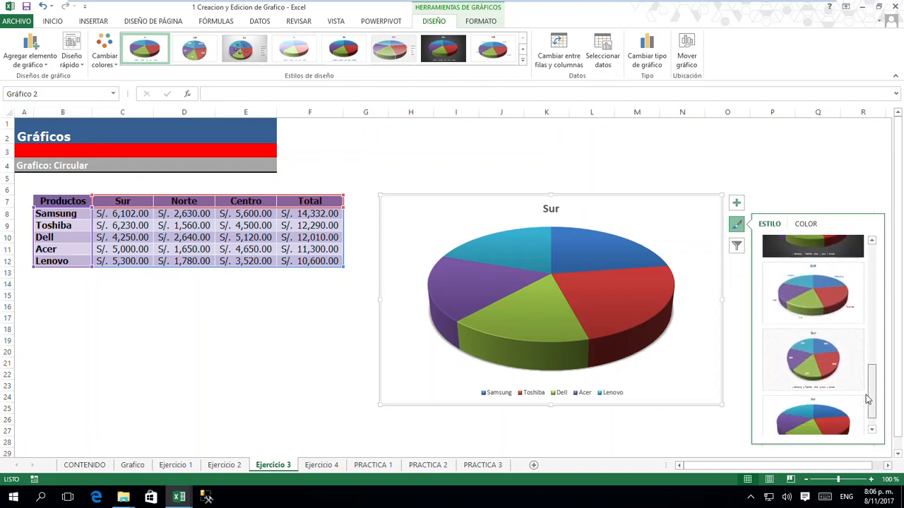
pyautogui.click(819, 363)
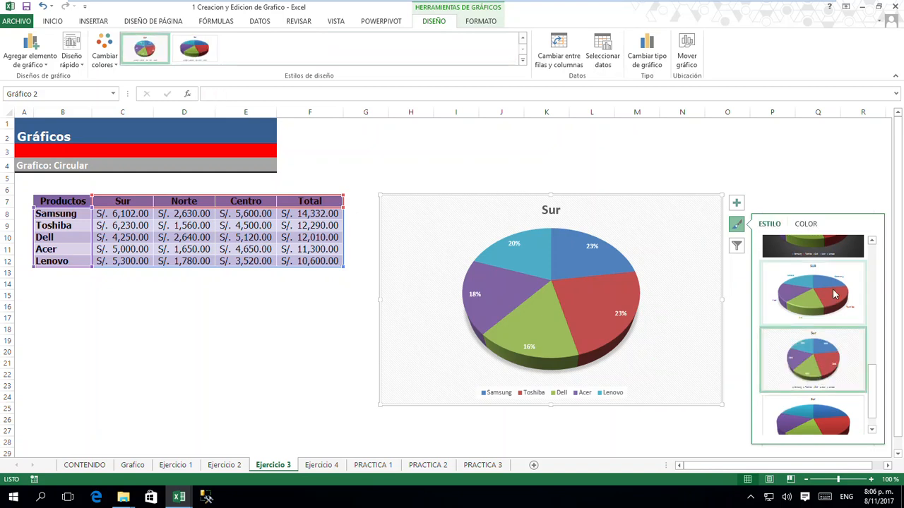
pyautogui.click(813, 224)
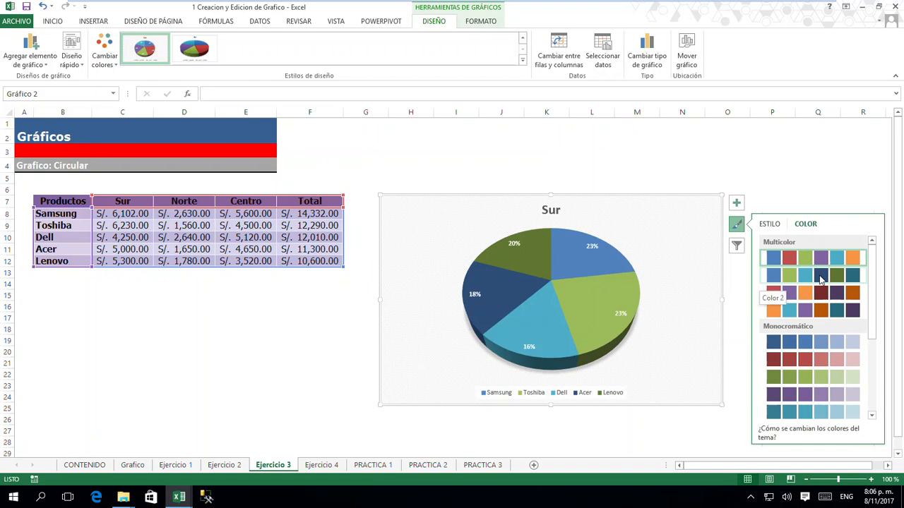
pyautogui.click(822, 279)
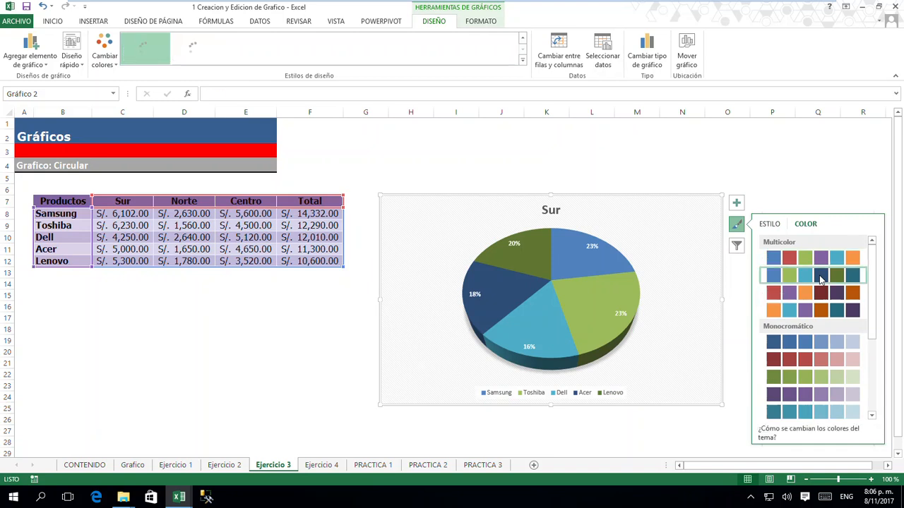
# Show the pie chart's data labels as data callouts (Llamada de datos)
pyautogui.click(735, 204)
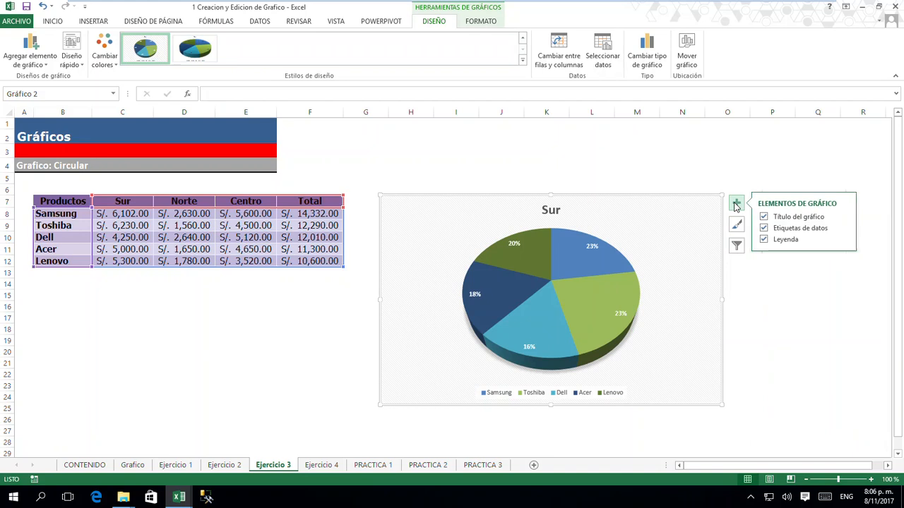
pyautogui.click(844, 229)
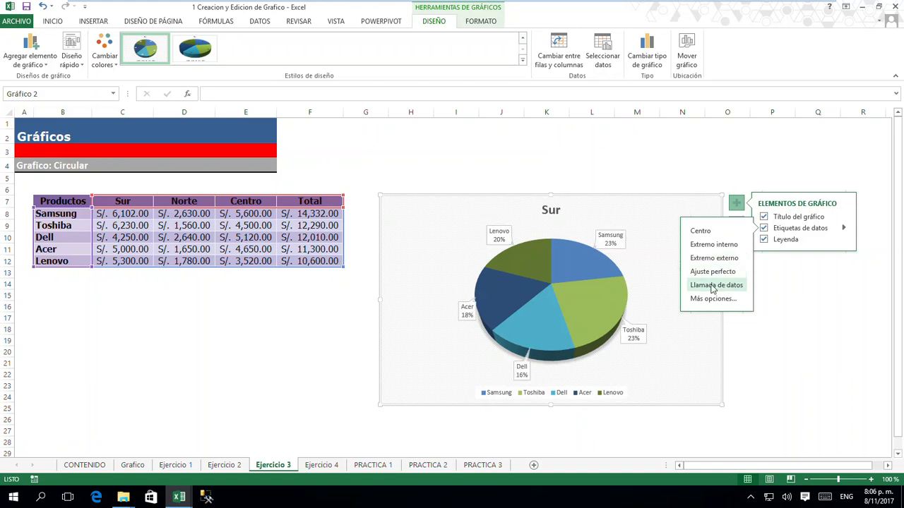
pyautogui.click(712, 288)
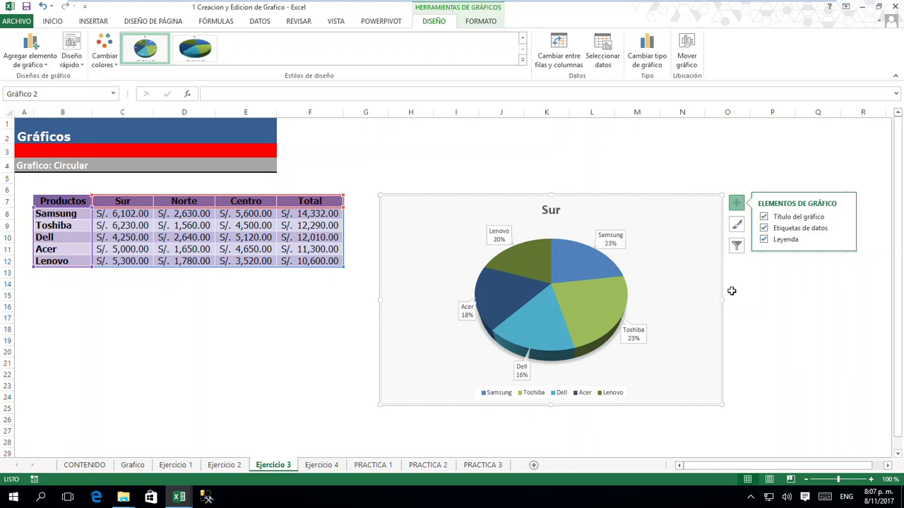
pyautogui.click(782, 303)
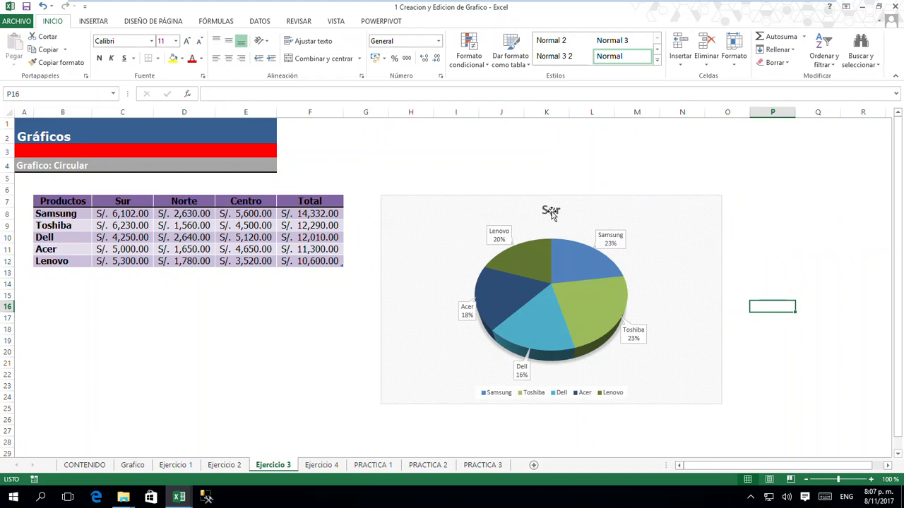
# Filter the pie chart to plot the Norte series instead of Sur
pyautogui.click(707, 219)
pyautogui.click(737, 246)
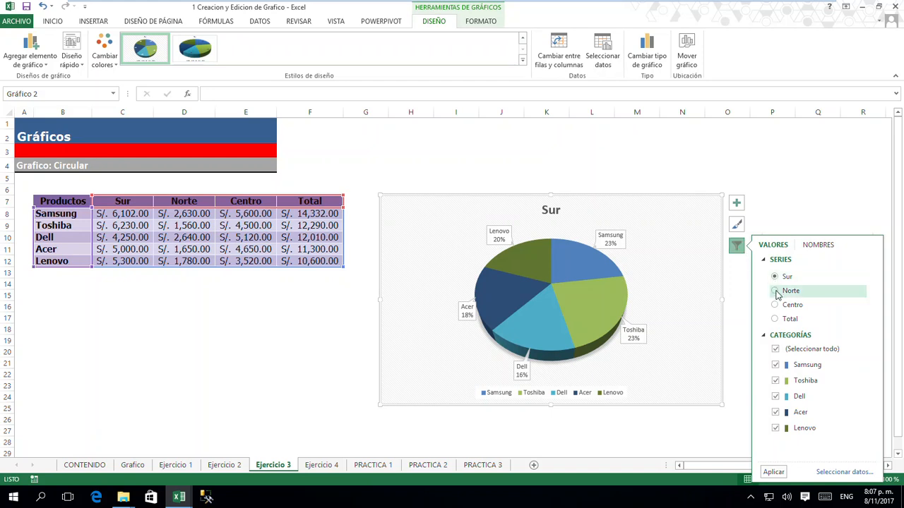
pyautogui.click(776, 291)
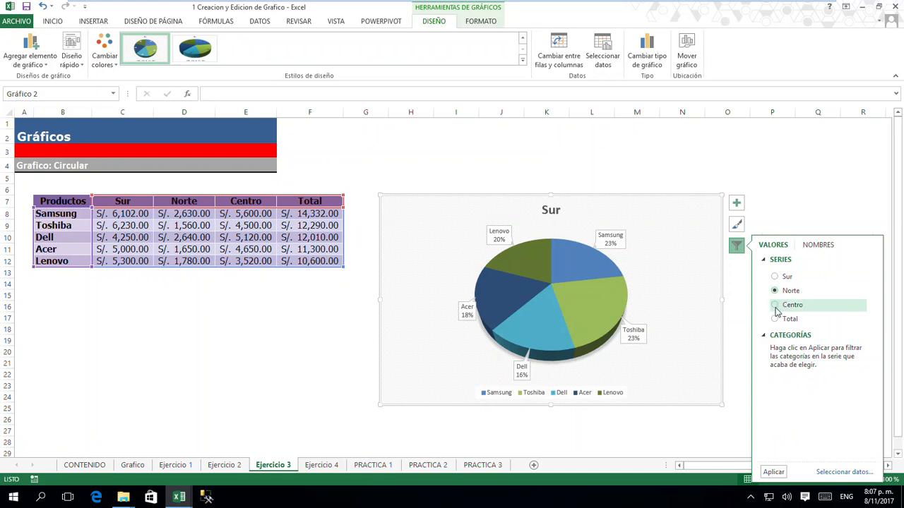
pyautogui.click(777, 473)
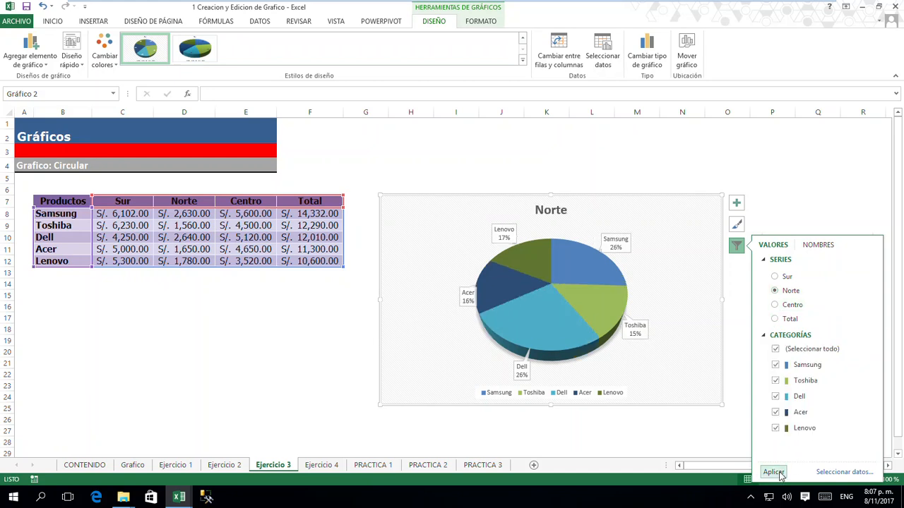
# Switch the pie chart's plotted series to Centro and back to Norte with the chart filter
pyautogui.click(777, 306)
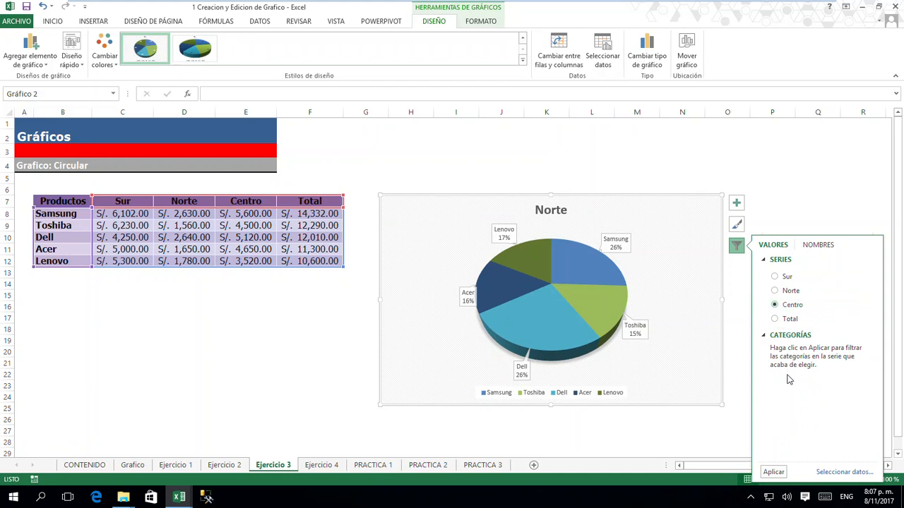
pyautogui.click(774, 474)
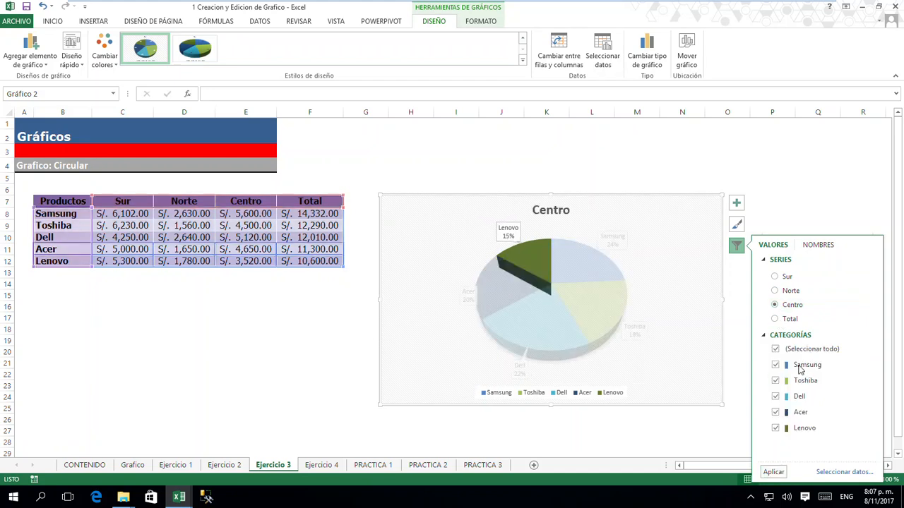
pyautogui.click(776, 291)
pyautogui.click(775, 472)
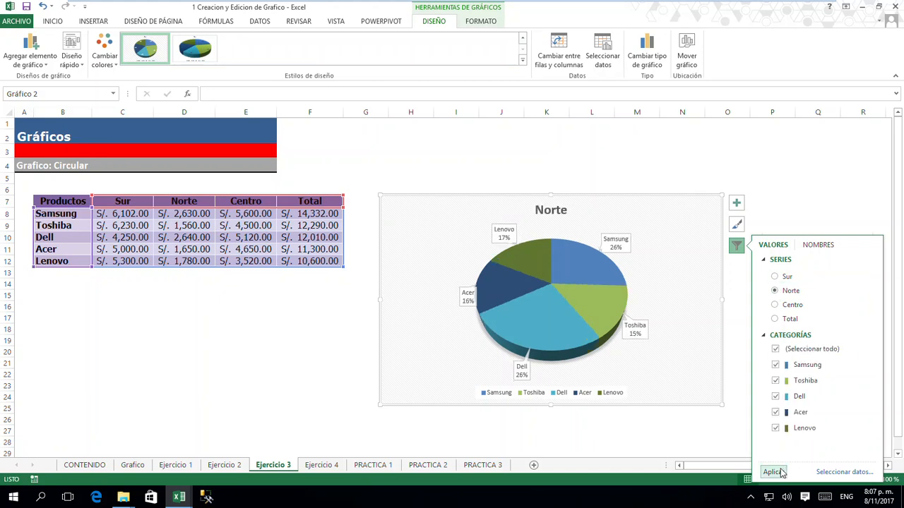
# Enlarge the pie chart slightly, extending its right edge into column P and its upper edge to row 6
pyautogui.click(812, 189)
pyautogui.click(813, 190)
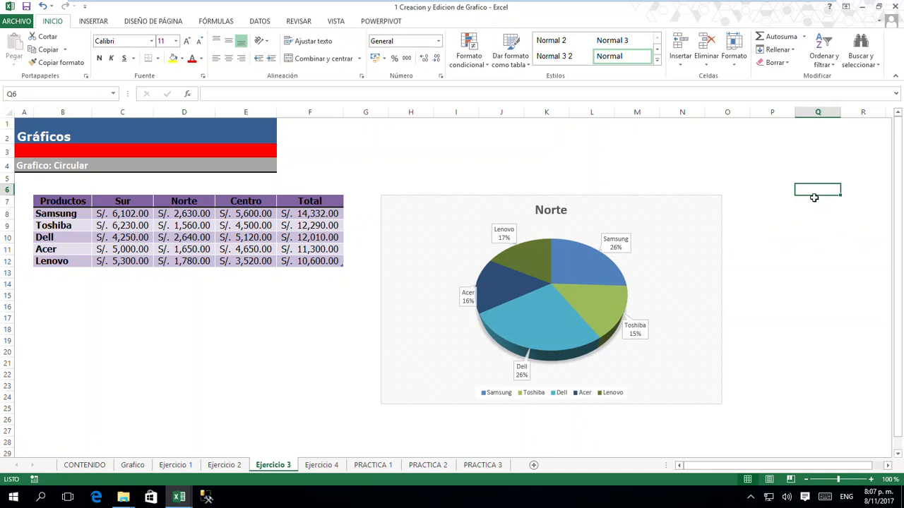
pyautogui.click(720, 195)
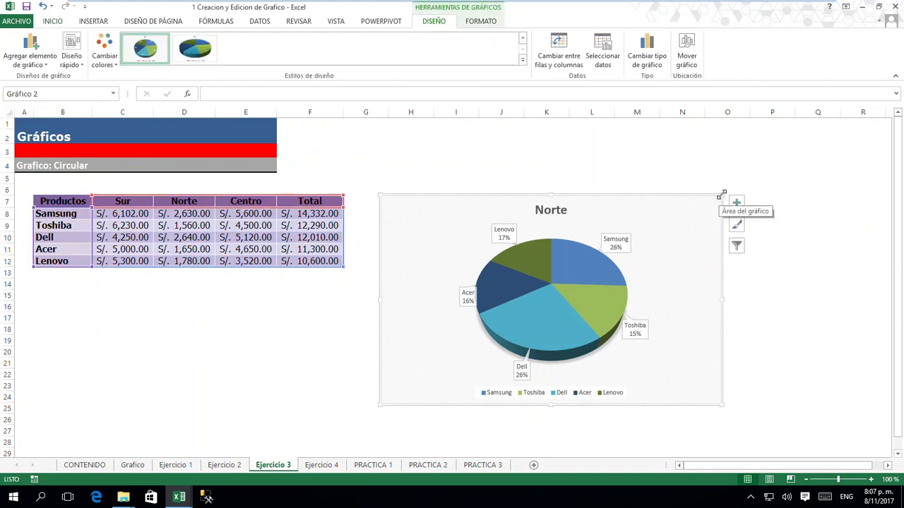
pyautogui.moveTo(722, 194); pyautogui.dragTo(761, 184)
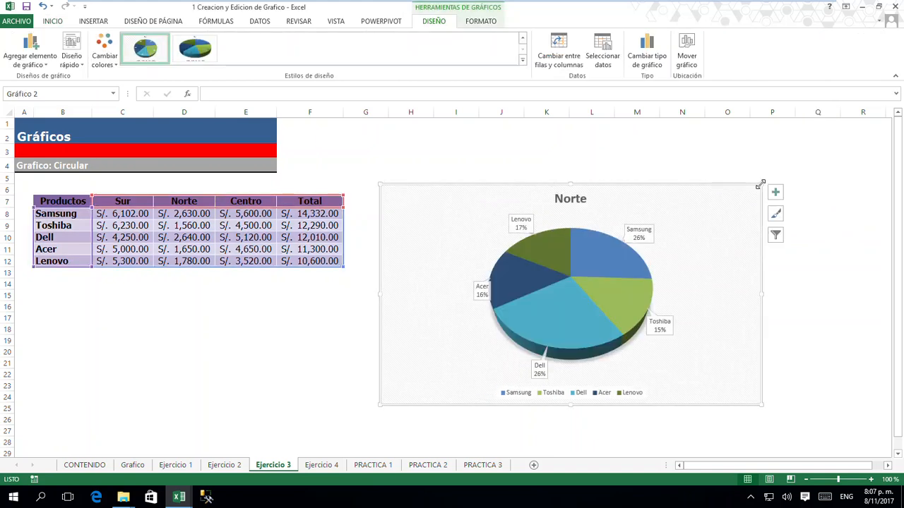
# Move the Acer, Lenovo, Samsung, Dell and Toshiba callouts away from the pie so their leader lines stretch out
pyautogui.click(481, 297)
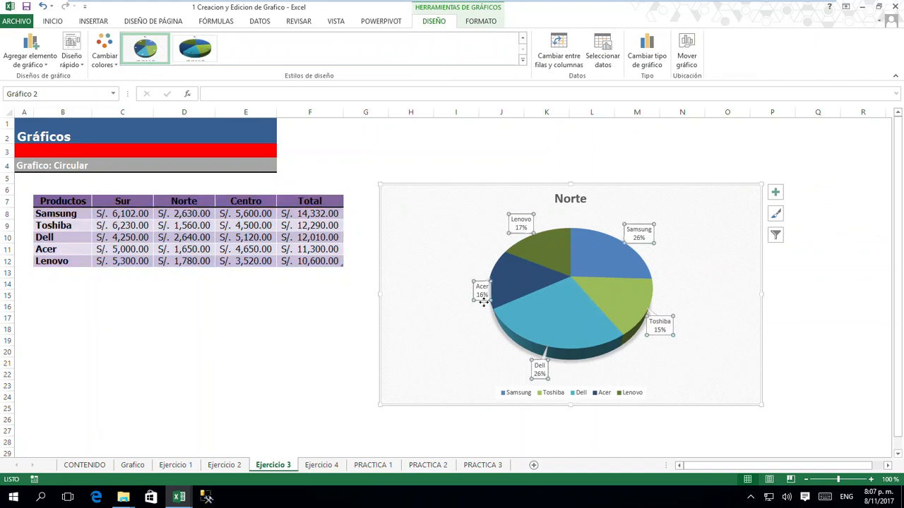
pyautogui.moveTo(480, 298); pyautogui.dragTo(456, 288)
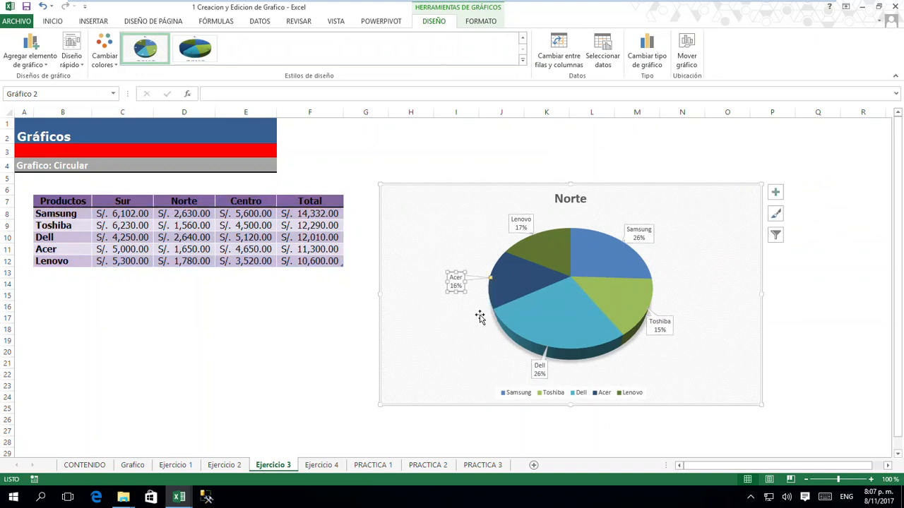
pyautogui.click(520, 227)
pyautogui.moveTo(514, 231); pyautogui.dragTo(492, 223)
pyautogui.click(645, 241)
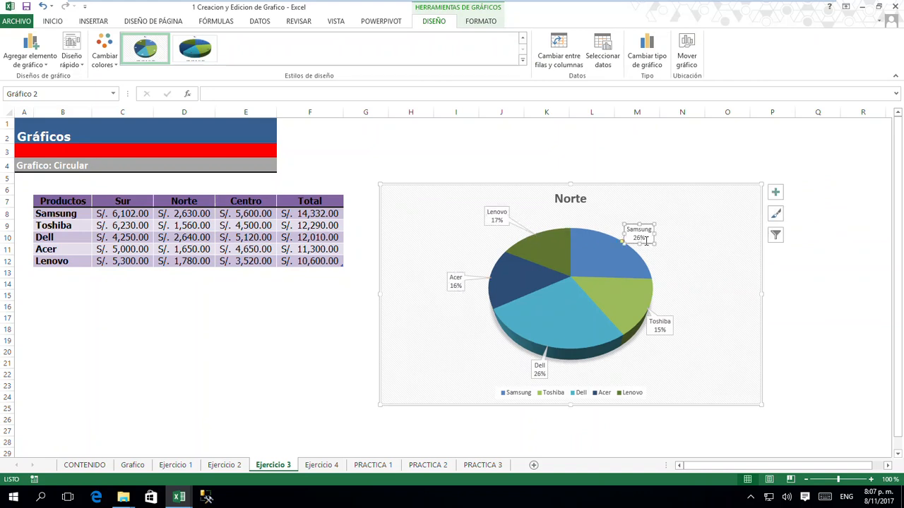
pyautogui.moveTo(645, 242); pyautogui.dragTo(665, 228)
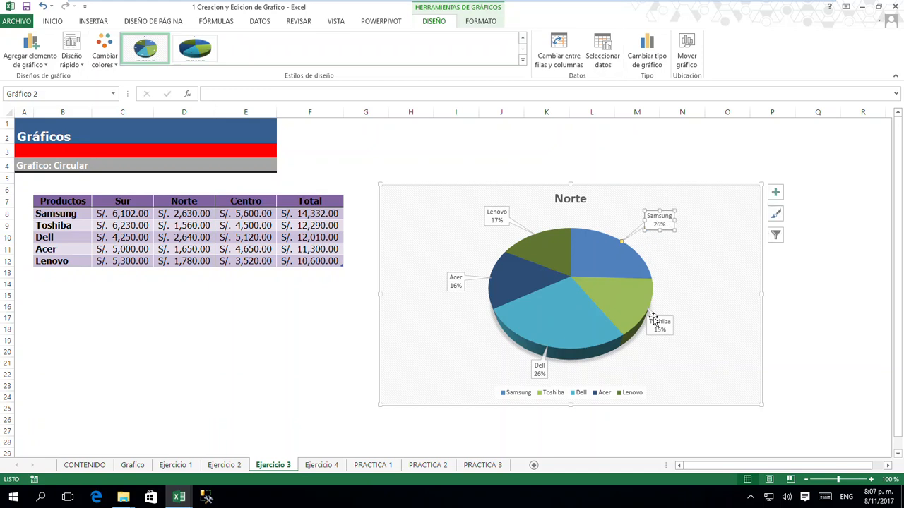
pyautogui.click(541, 380)
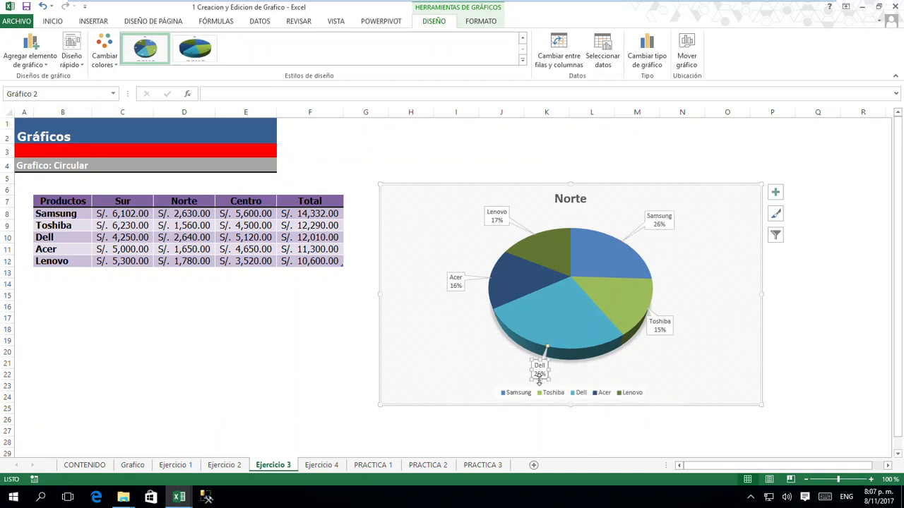
pyautogui.moveTo(539, 379); pyautogui.dragTo(511, 379)
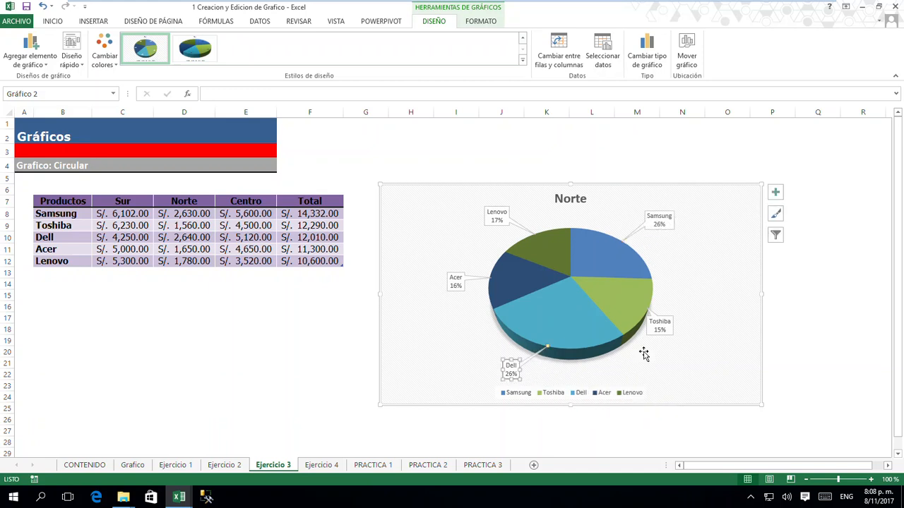
pyautogui.click(654, 332)
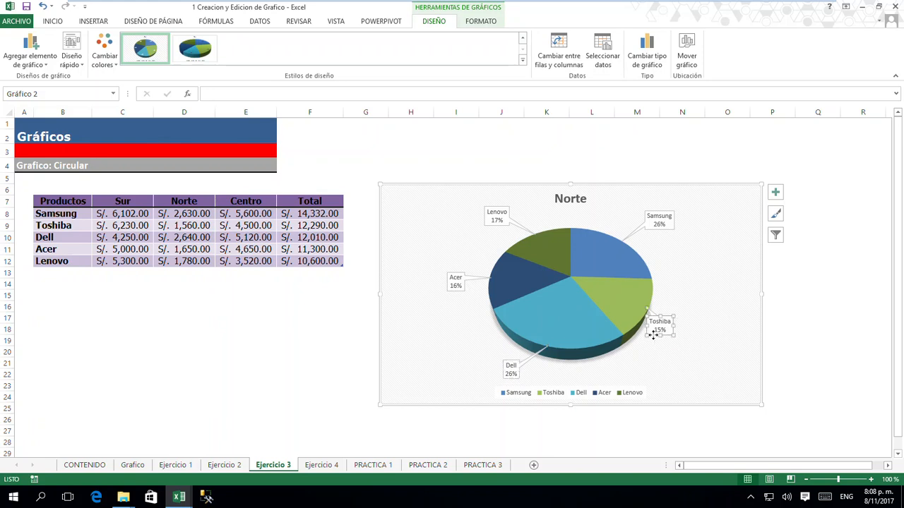
pyautogui.moveTo(653, 335); pyautogui.dragTo(680, 339)
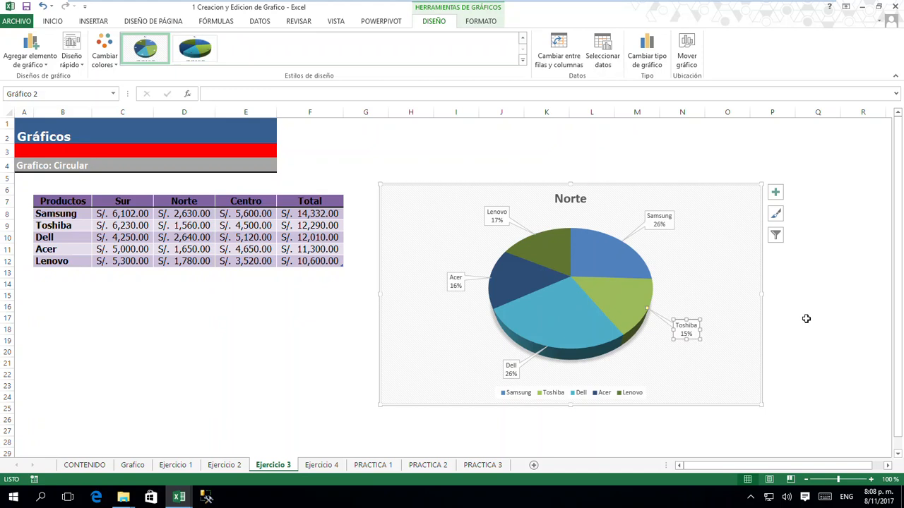
pyautogui.click(482, 22)
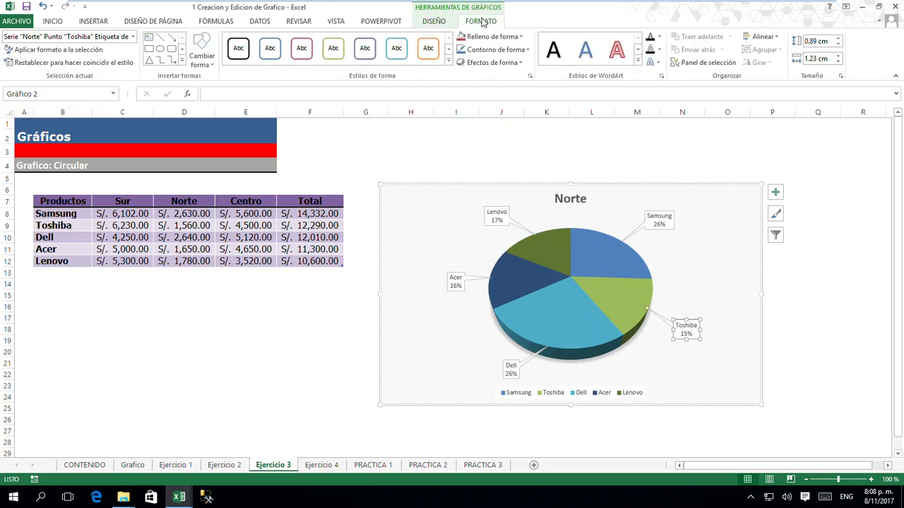
pyautogui.click(436, 22)
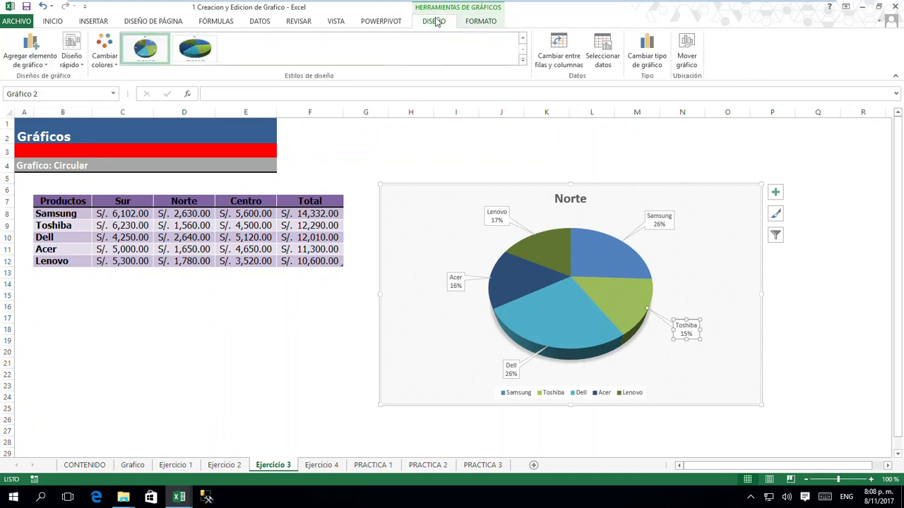
pyautogui.click(356, 333)
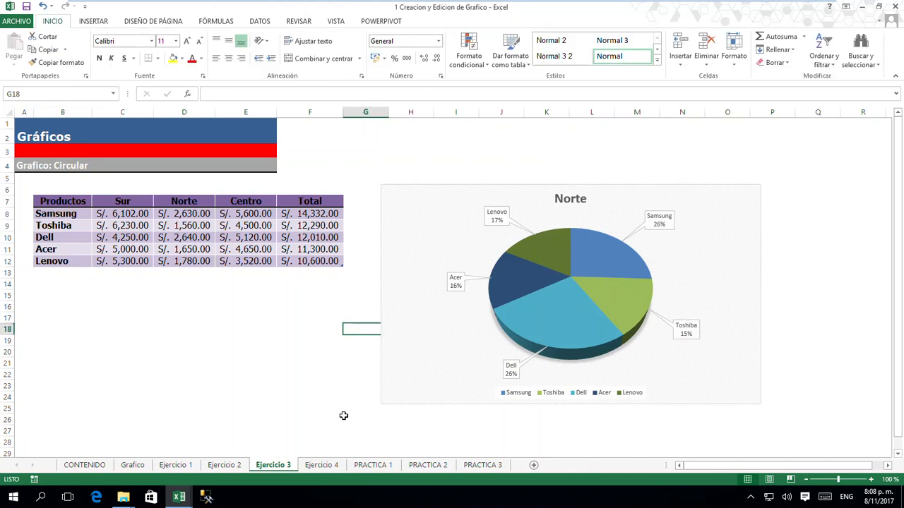
# Open the Ejercicio 4 sheet and look over its Año and Ventas table
pyautogui.click(324, 466)
pyautogui.click(259, 298)
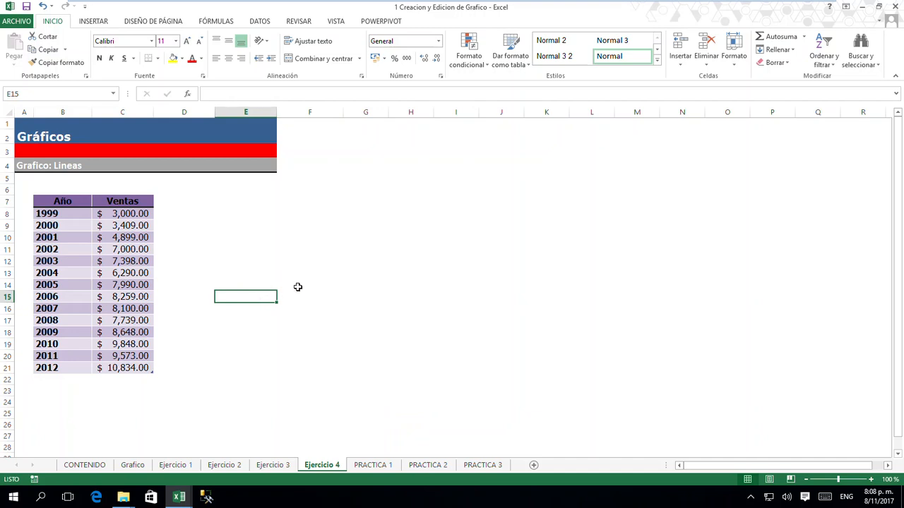
pyautogui.click(75, 248)
pyautogui.click(106, 284)
pyautogui.click(61, 285)
pyautogui.click(77, 260)
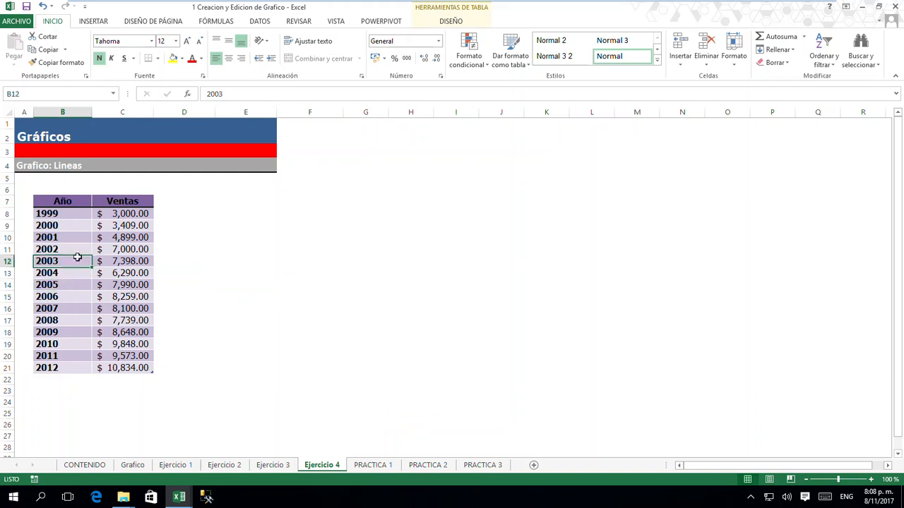
pyautogui.click(111, 260)
pyautogui.click(73, 296)
pyautogui.click(114, 286)
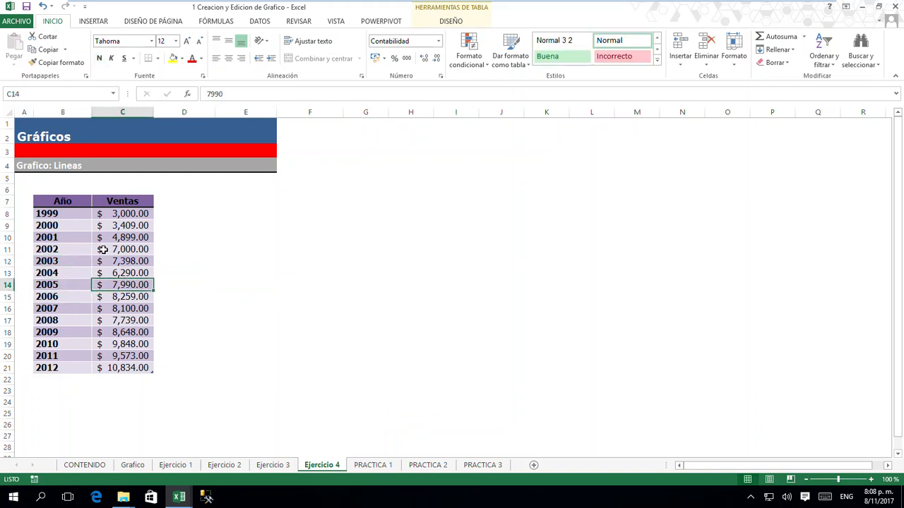
# Insert a 2-D stacked line chart with markers from the Año and Ventas table
pyautogui.click(120, 250)
pyautogui.click(94, 21)
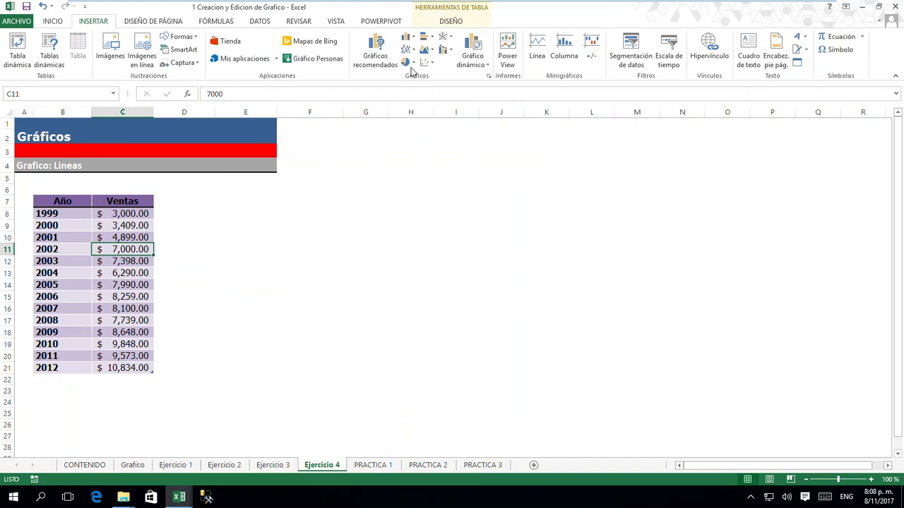
pyautogui.click(413, 51)
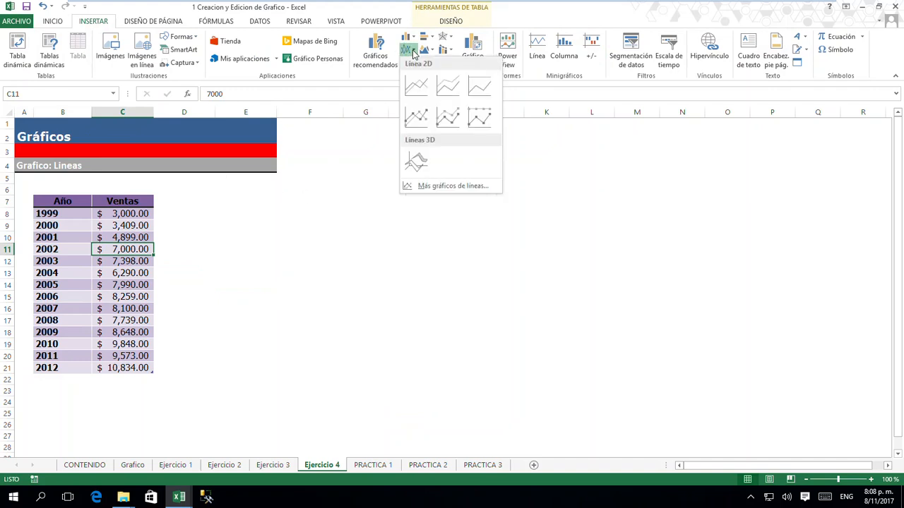
pyautogui.click(447, 115)
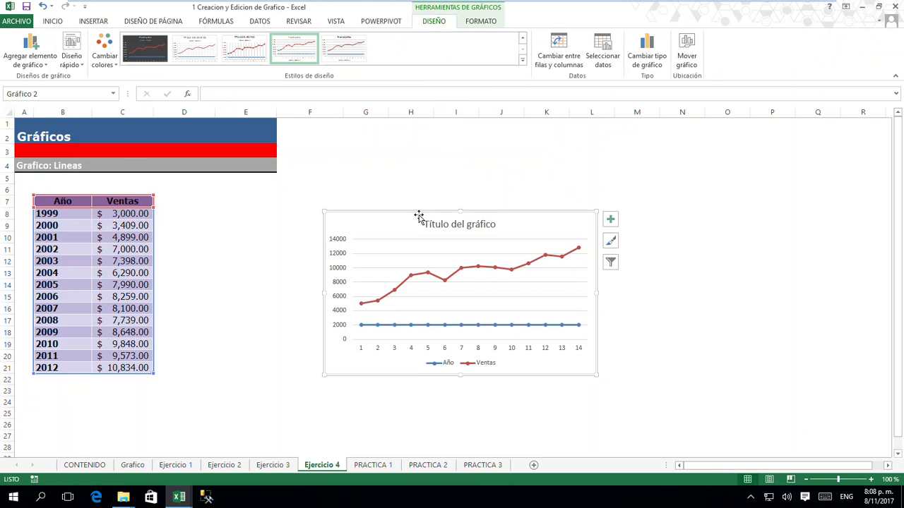
# Place the line chart beside the table starting at E7 and enlarge it to reach column N and row 21
pyautogui.moveTo(415, 213); pyautogui.dragTo(310, 197)
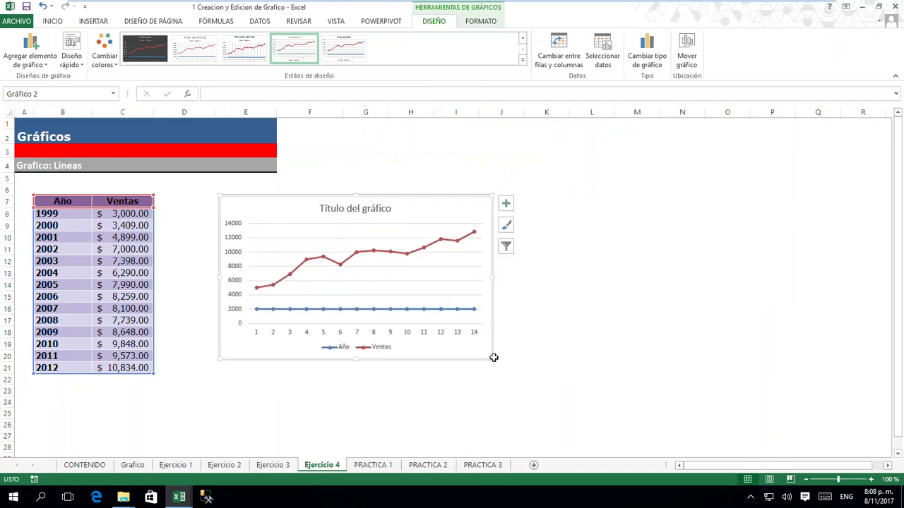
pyautogui.moveTo(491, 360); pyautogui.dragTo(692, 372)
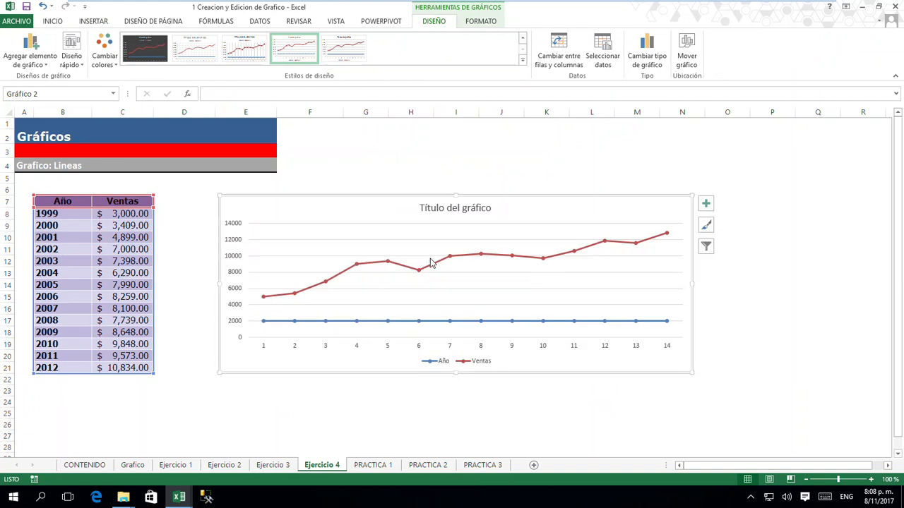
# Filter the Año series out of the line chart so only Ventas is plotted
pyautogui.moveTo(278, 326)
pyautogui.click(706, 245)
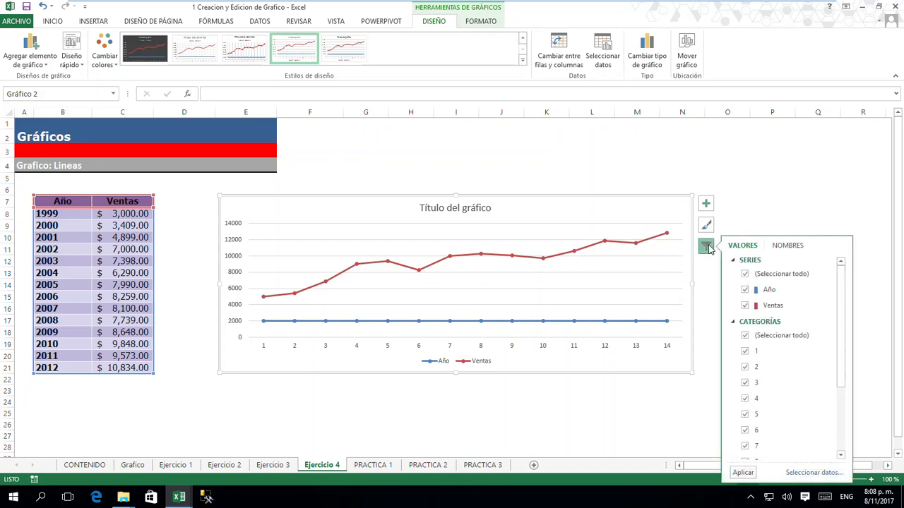
pyautogui.click(746, 291)
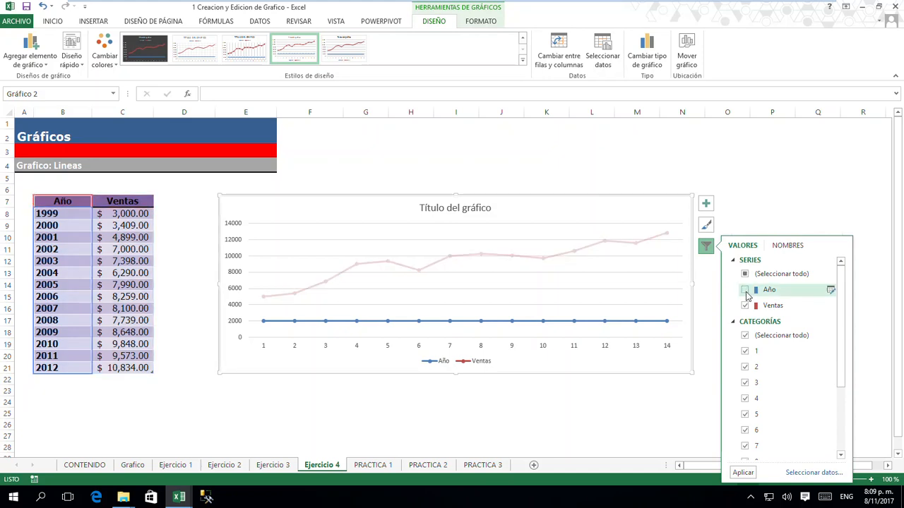
pyautogui.click(742, 473)
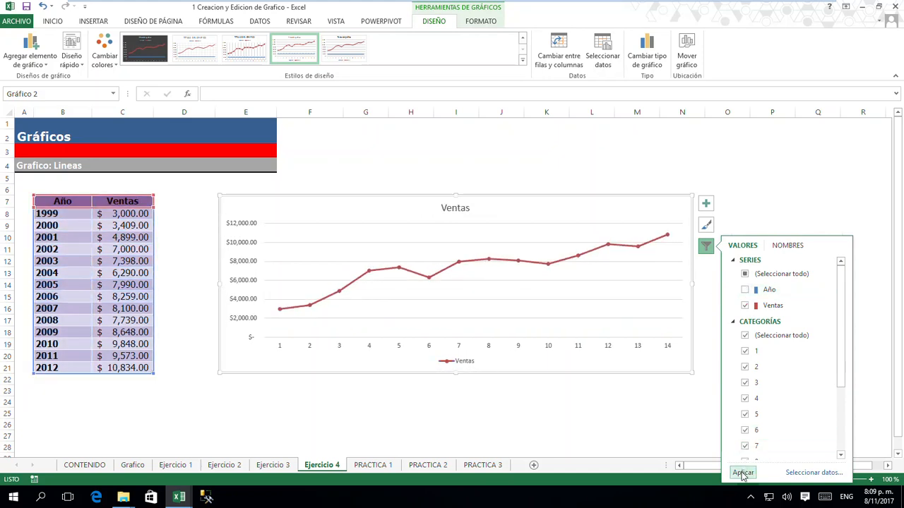
pyautogui.moveTo(841, 343); pyautogui.dragTo(847, 305)
# Place the line chart's legend on the right and extend the chart's lower edge to row 23
pyautogui.click(706, 204)
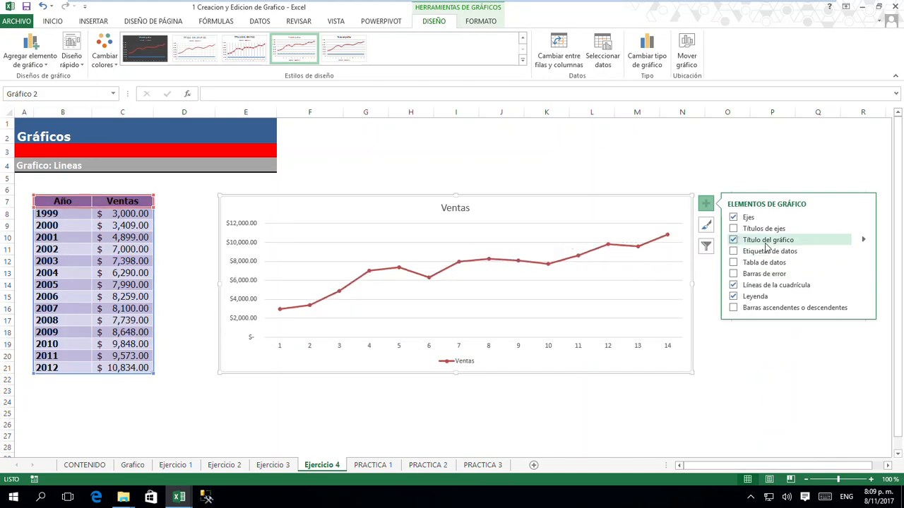
pyautogui.click(864, 300)
pyautogui.click(688, 299)
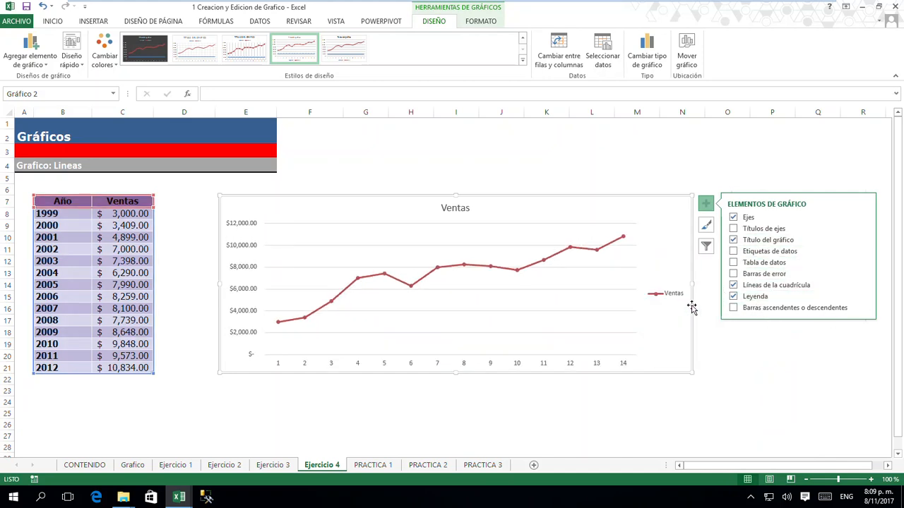
pyautogui.moveTo(692, 373); pyautogui.dragTo(697, 397)
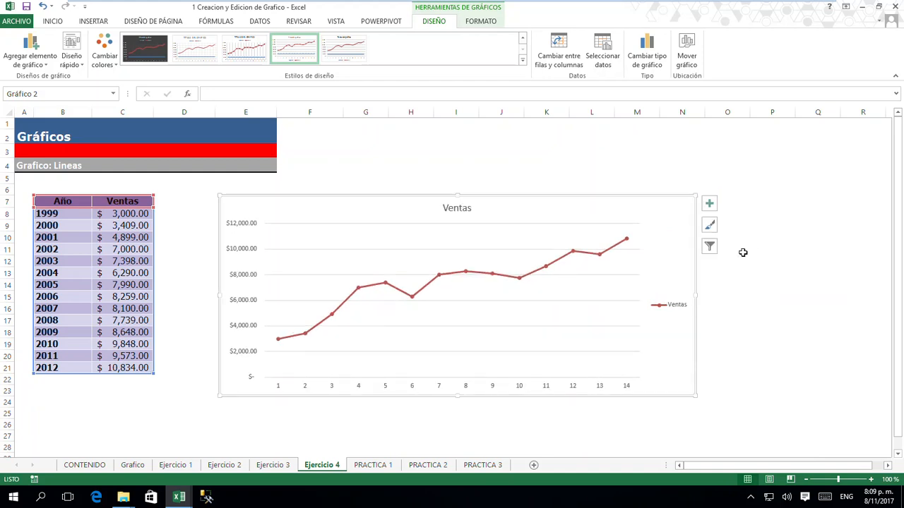
pyautogui.click(709, 247)
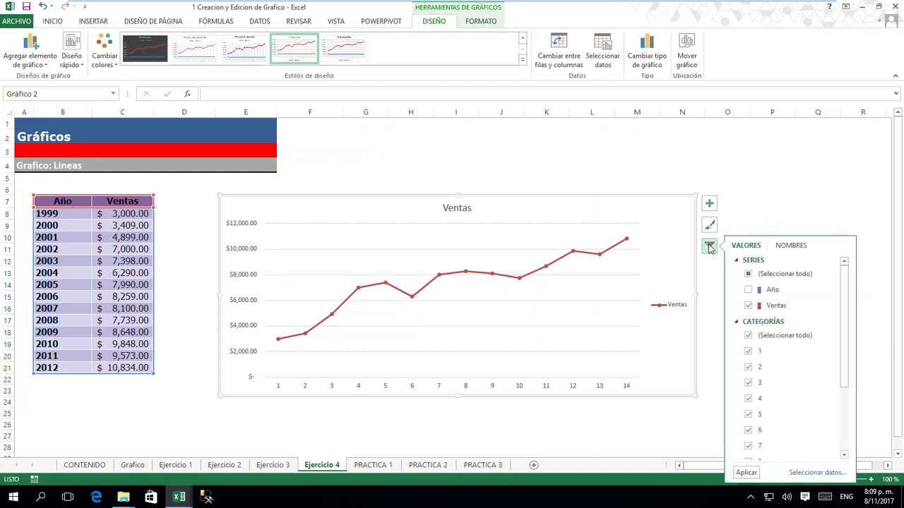
pyautogui.moveTo(845, 297)
pyautogui.mouseDown()
pyautogui.moveTo(844, 368)
pyautogui.moveTo(847, 286)
pyautogui.mouseUp()
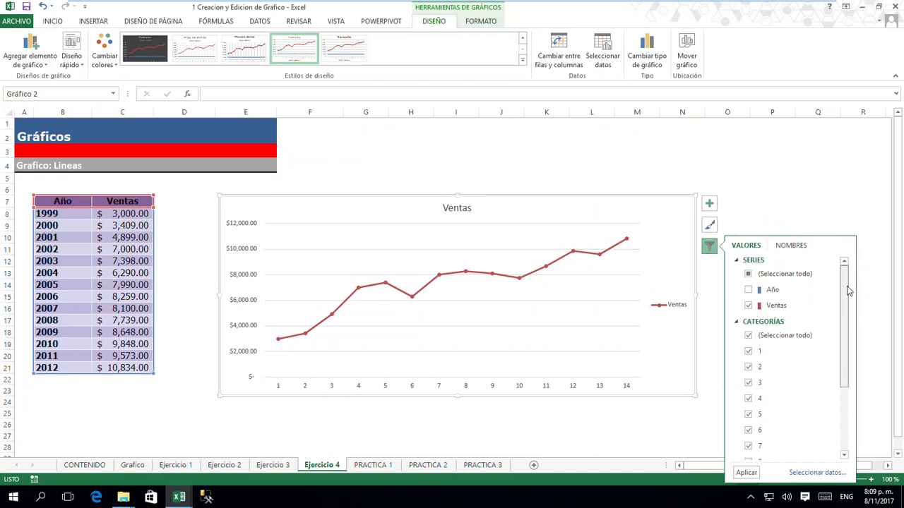
pyautogui.click(792, 247)
pyautogui.click(750, 247)
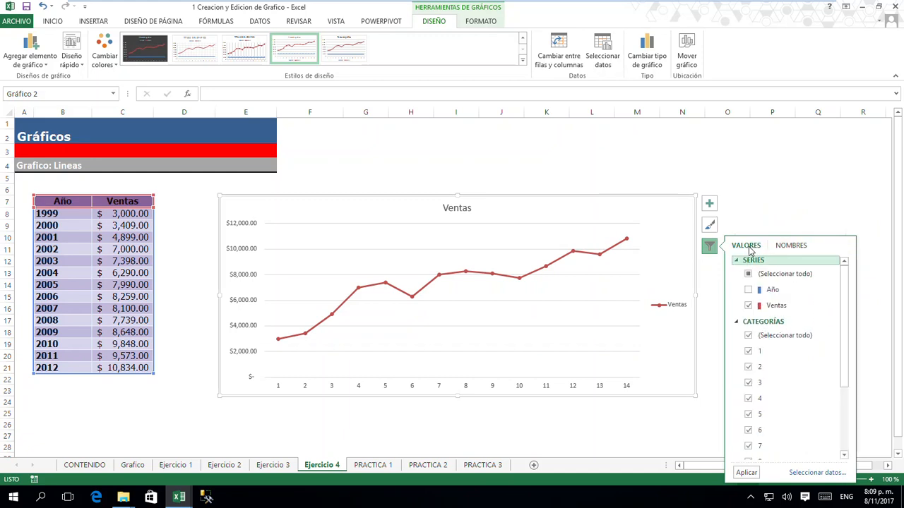
# Apply the chart style with a light grey hatched plot area, a line without markers and a bold serif title
pyautogui.click(709, 225)
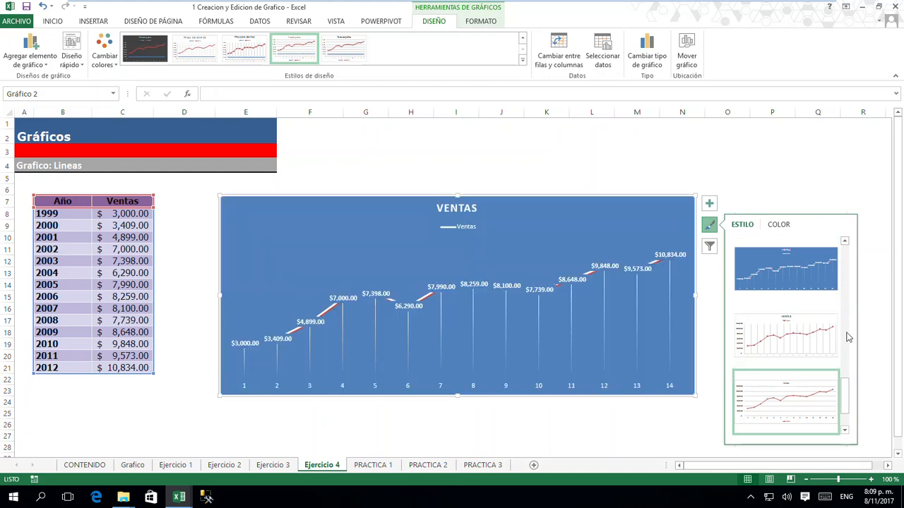
pyautogui.moveTo(847, 411); pyautogui.dragTo(853, 311)
pyautogui.click(801, 344)
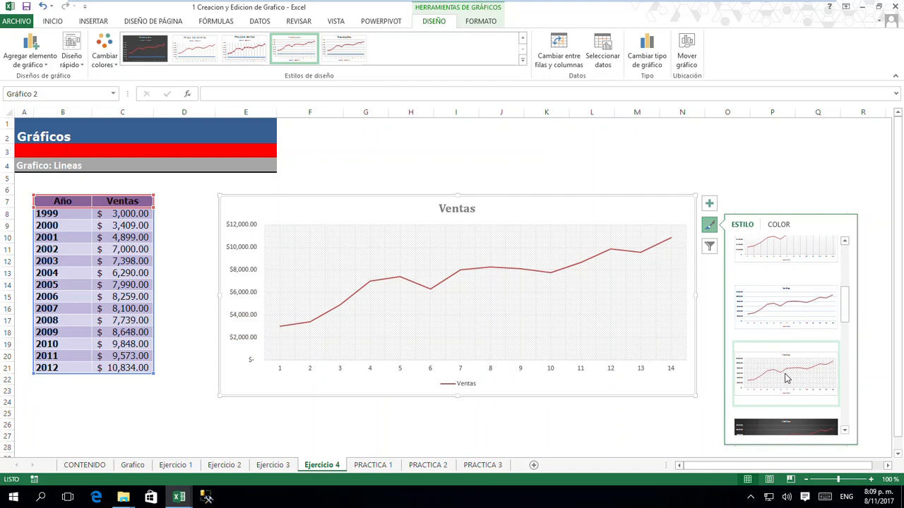
pyautogui.click(786, 380)
pyautogui.click(666, 431)
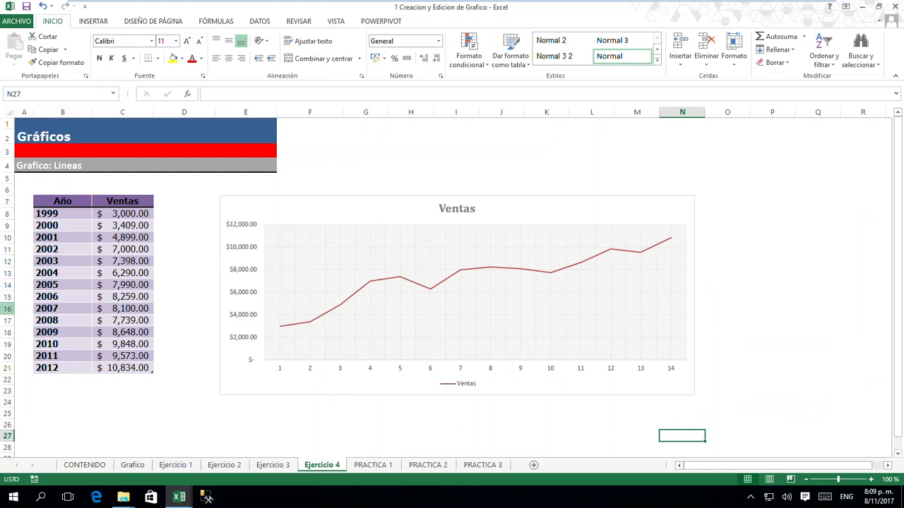
# Make the line chart taller, extending its upper edge to row 5 and its lower edge to row 25
pyautogui.click(616, 332)
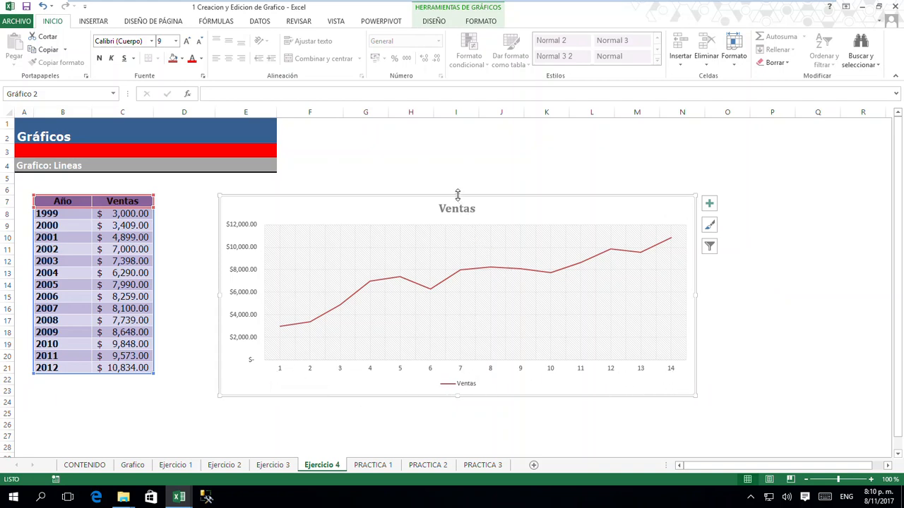
pyautogui.moveTo(457, 195); pyautogui.dragTo(457, 180)
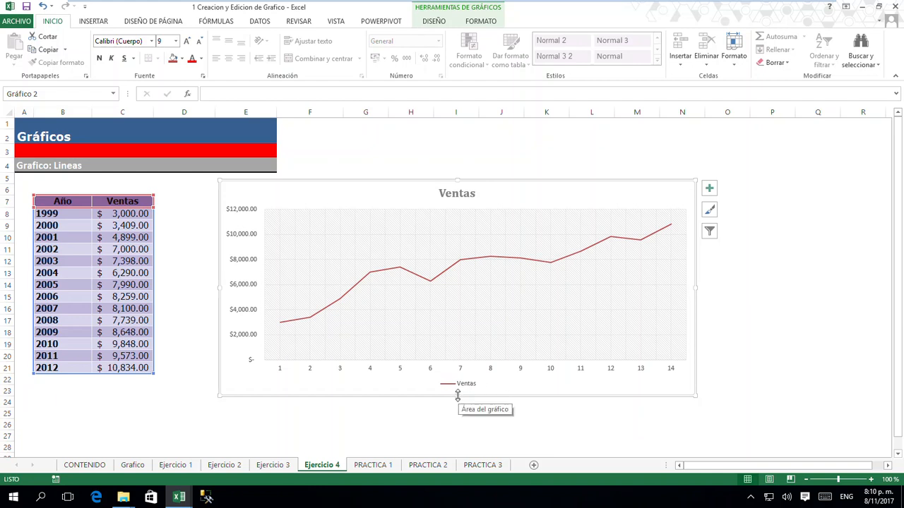
pyautogui.moveTo(458, 397); pyautogui.dragTo(457, 418)
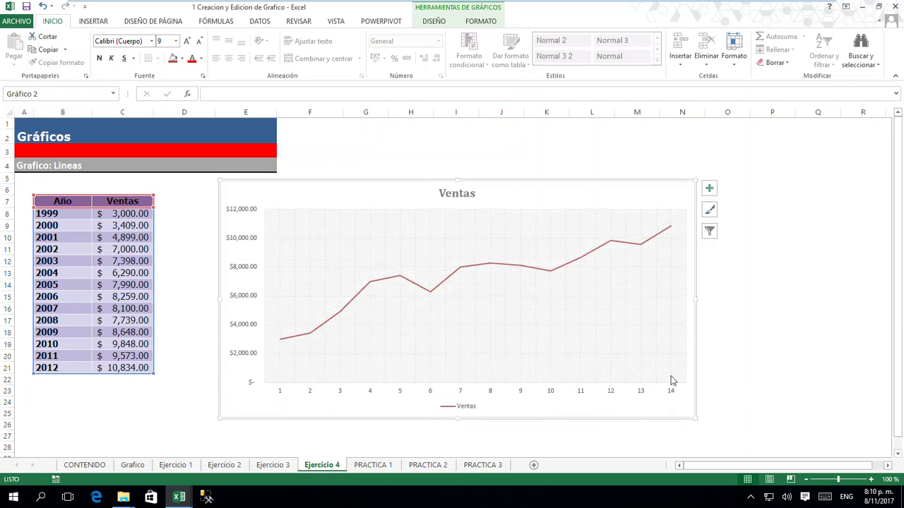
# Set the line chart's horizontal axis labels to the years in B8:B21 of Ejercicio 4 through its data source settings
pyautogui.click(710, 231)
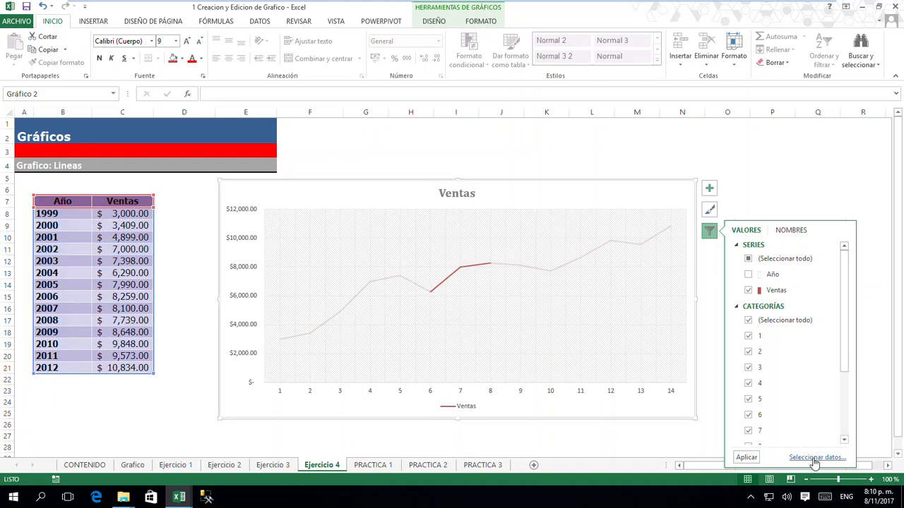
pyautogui.click(816, 458)
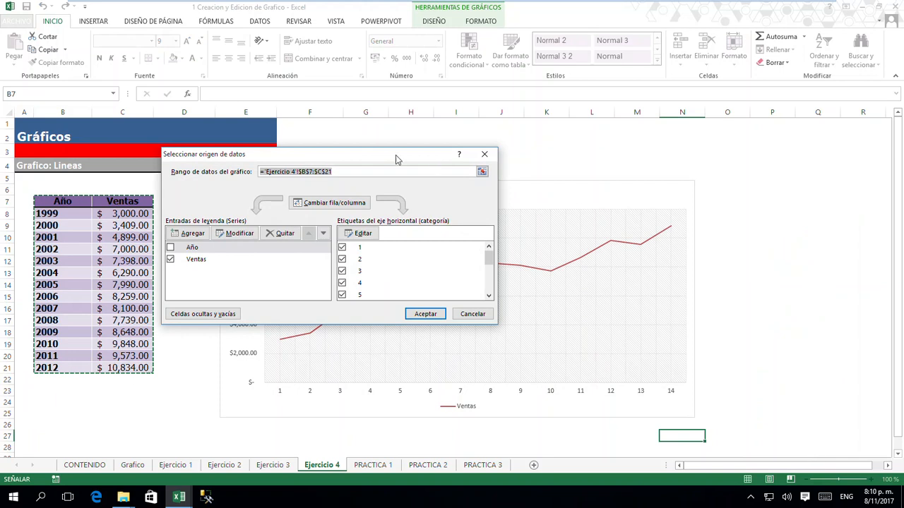
pyautogui.moveTo(397, 158); pyautogui.dragTo(558, 150)
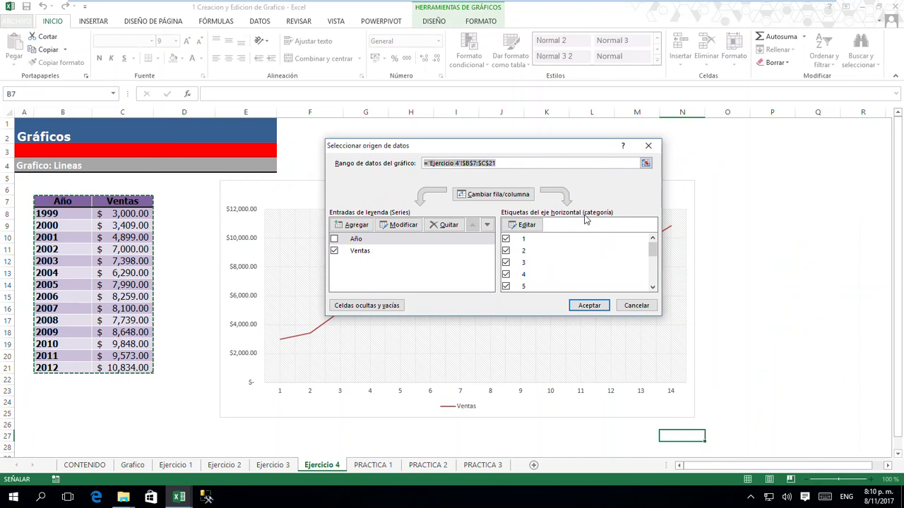
pyautogui.click(524, 228)
pyautogui.moveTo(345, 214); pyautogui.dragTo(488, 131)
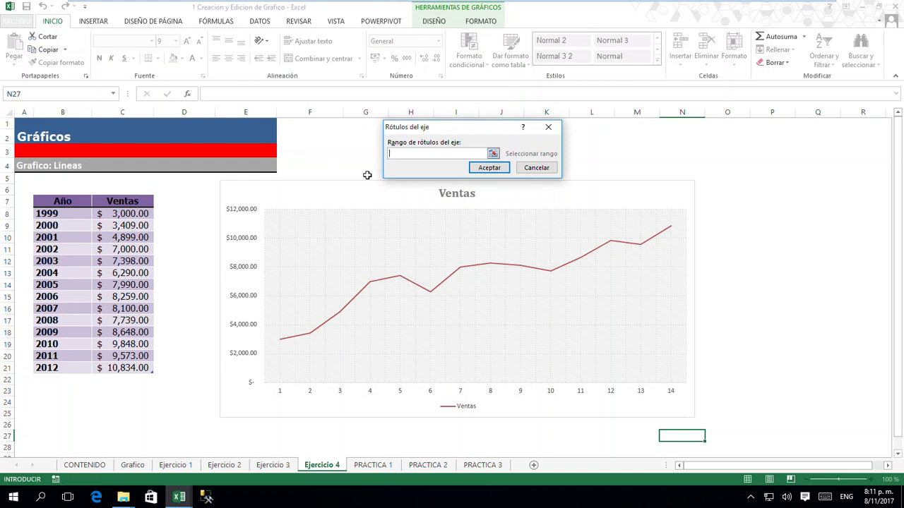
pyautogui.click(55, 215)
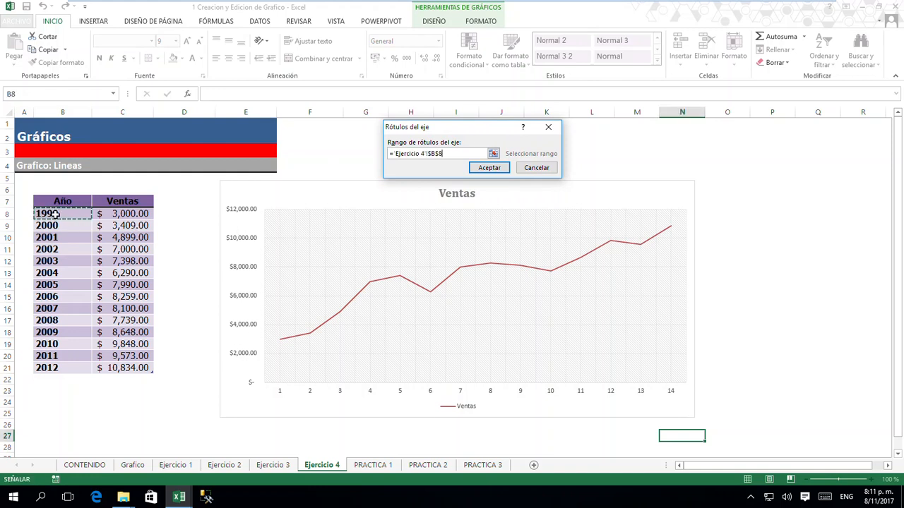
pyautogui.moveTo(55, 215); pyautogui.dragTo(65, 368)
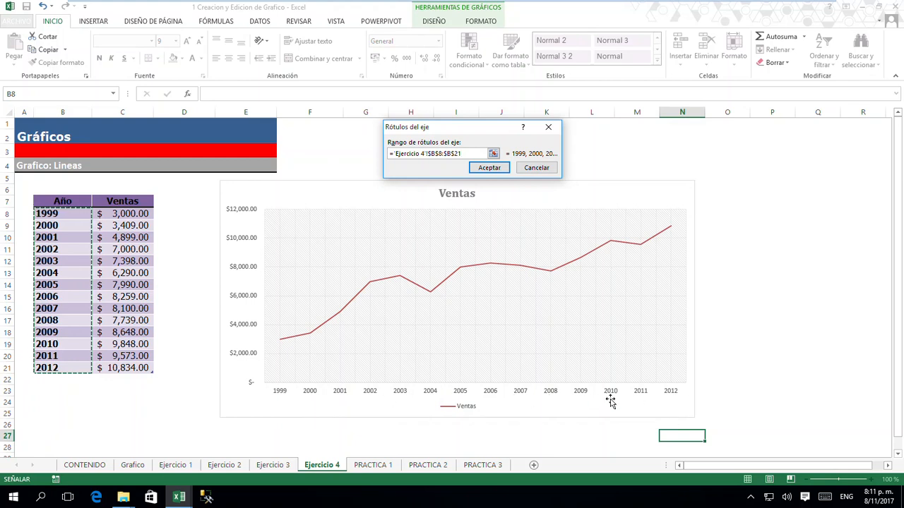
pyautogui.click(498, 168)
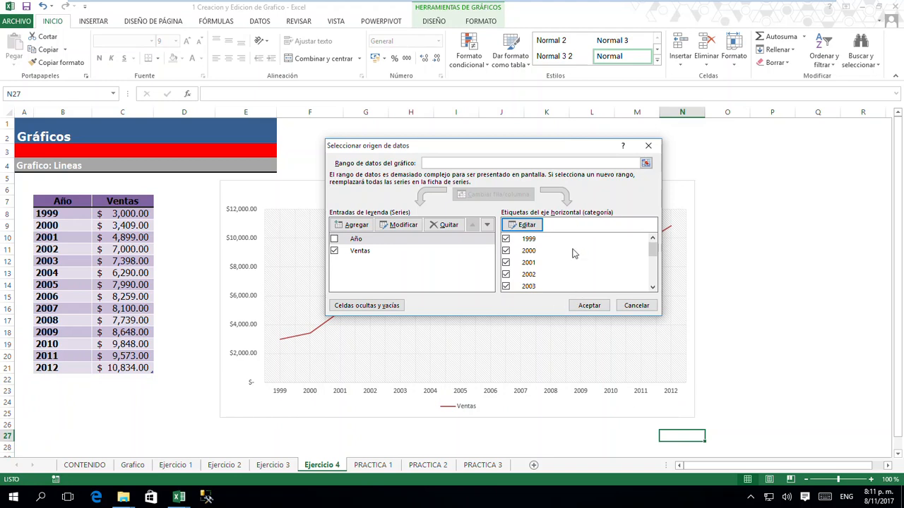
pyautogui.click(588, 305)
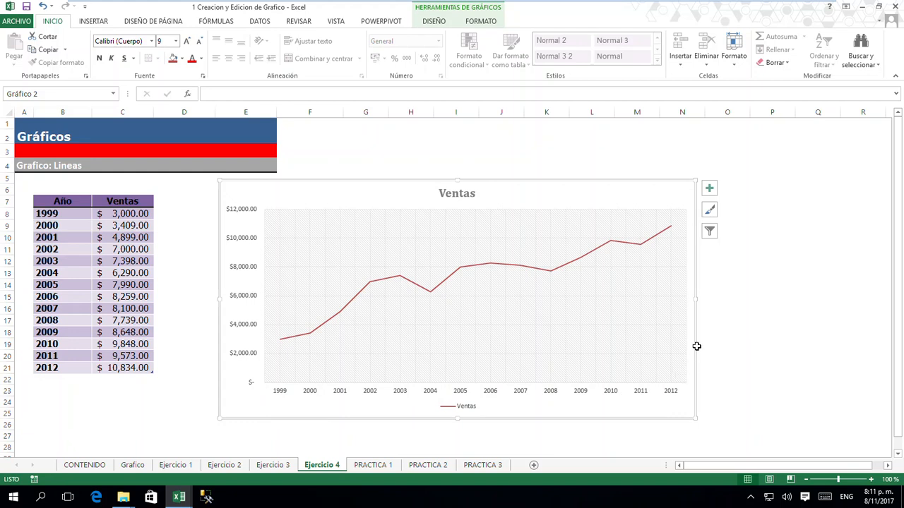
pyautogui.click(721, 311)
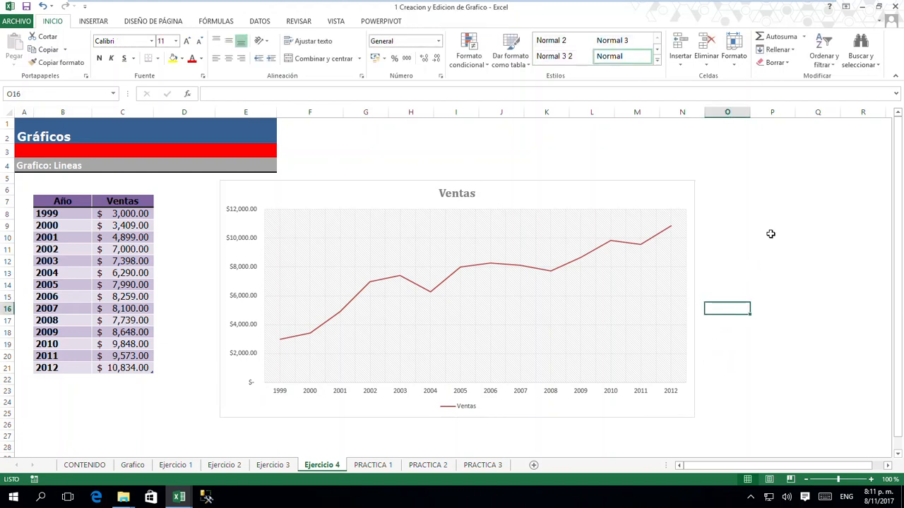
# Review the finished charts on the Ejercicio 3, Ejercicio 2 and Ejercicio 1 sheets
pyautogui.click(283, 467)
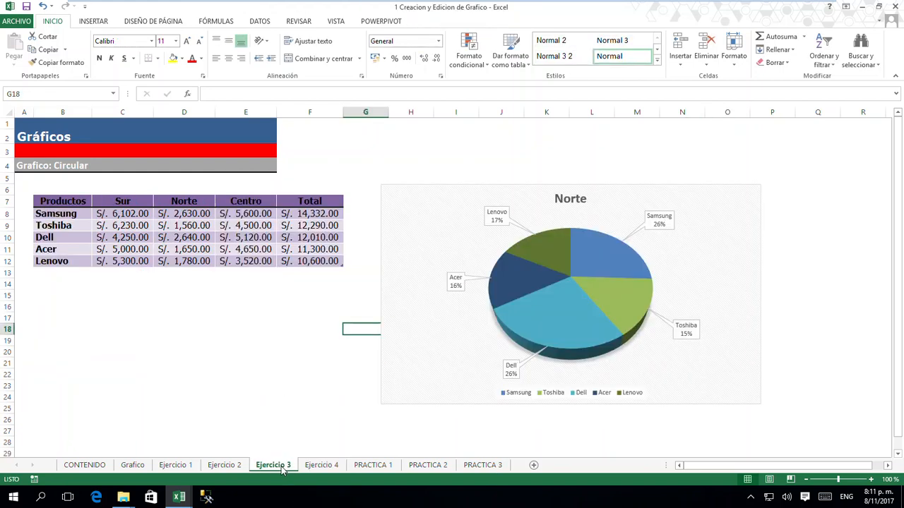
pyautogui.click(223, 467)
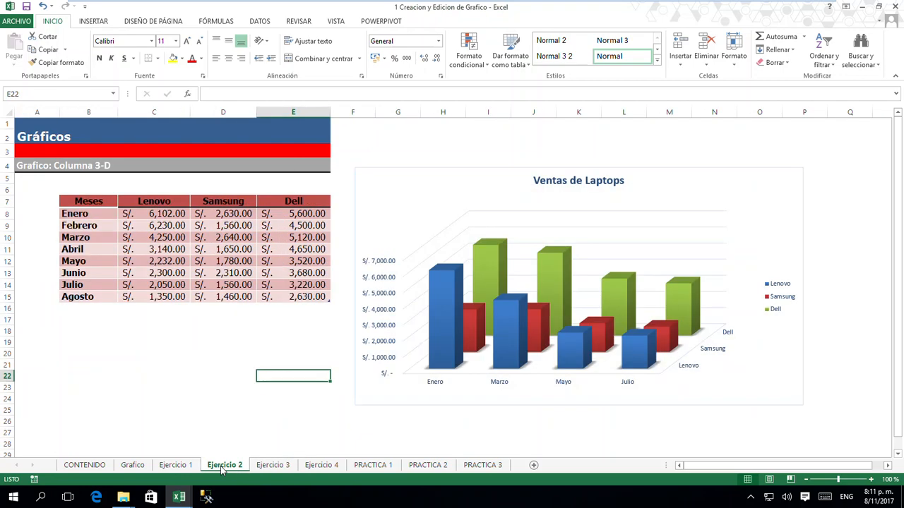
pyautogui.click(171, 468)
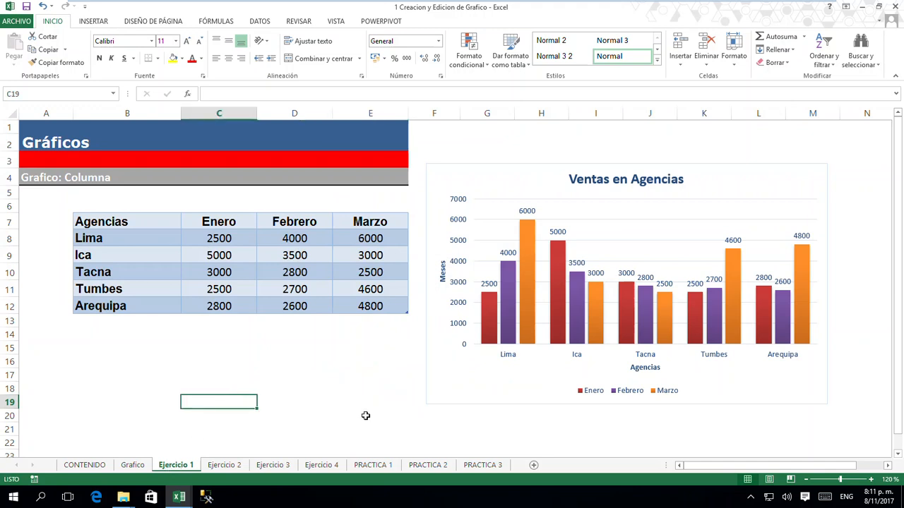
# Examine the tables and sample charts on the PRACTICA 1, PRACTICA 2 and PRACTICA 3 sheets
pyautogui.click(386, 469)
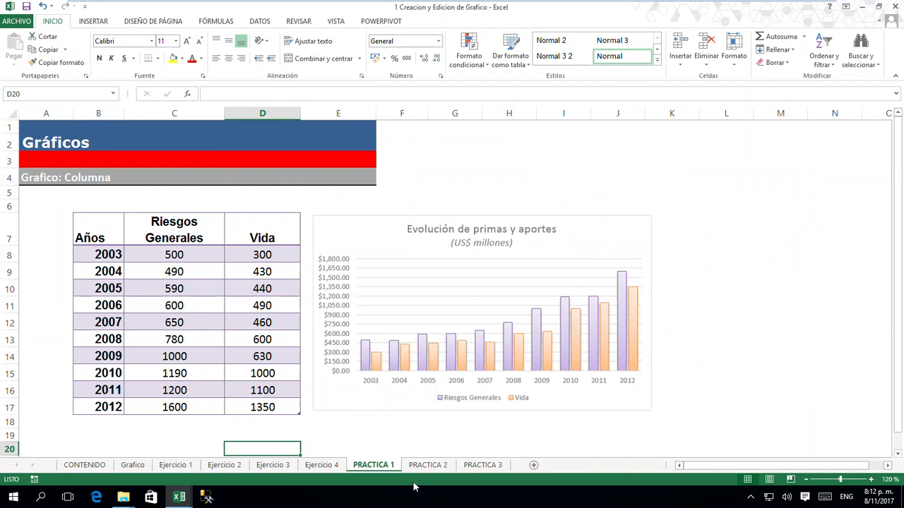
pyautogui.click(427, 466)
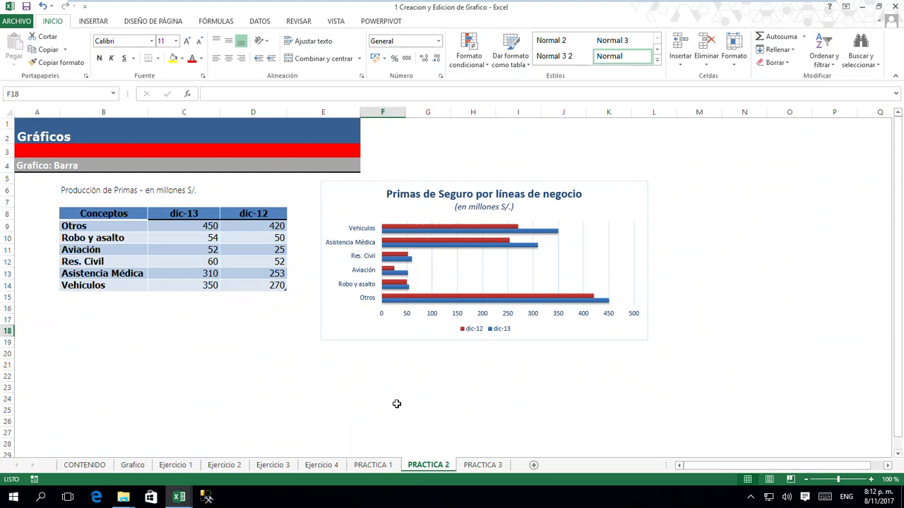
pyautogui.click(496, 468)
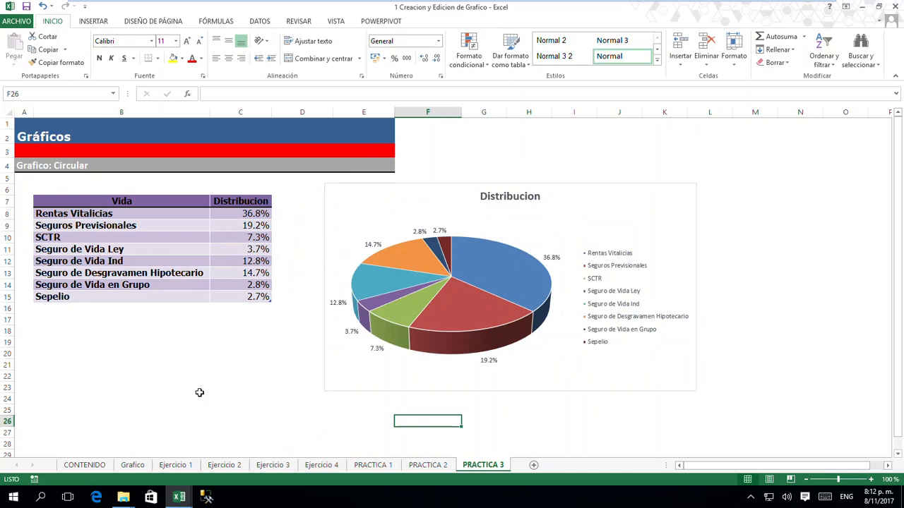
pyautogui.click(428, 465)
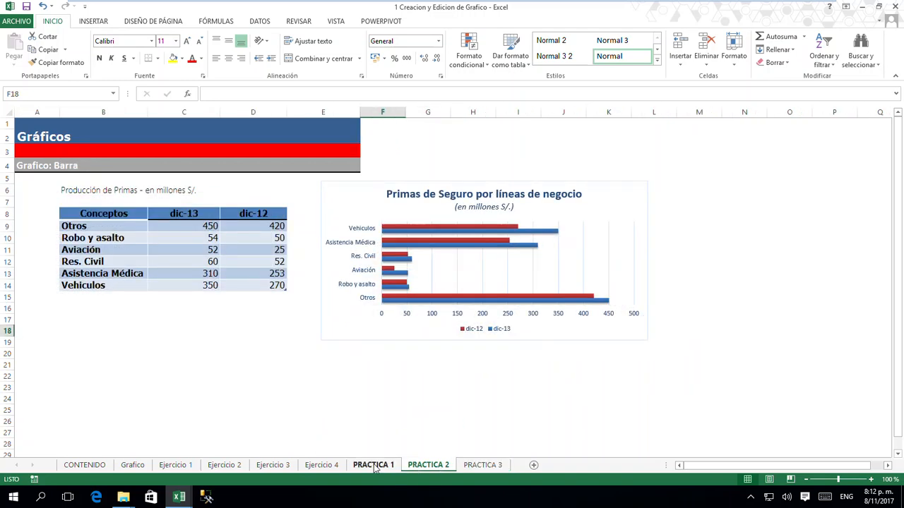
pyautogui.click(375, 469)
pyautogui.click(436, 468)
pyautogui.click(483, 469)
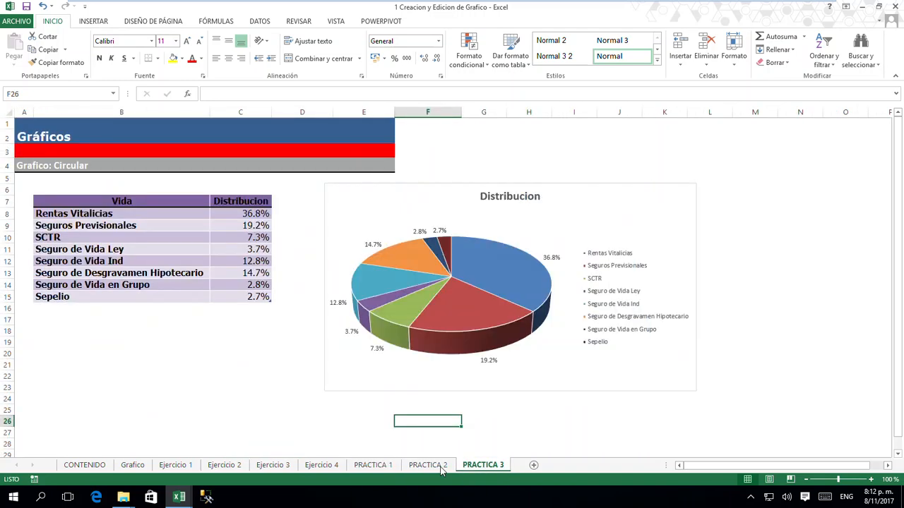
# Go back through the exercise sheets to the CONTENIDO sheet and select cell F25
pyautogui.click(321, 466)
pyautogui.click(273, 466)
pyautogui.click(225, 465)
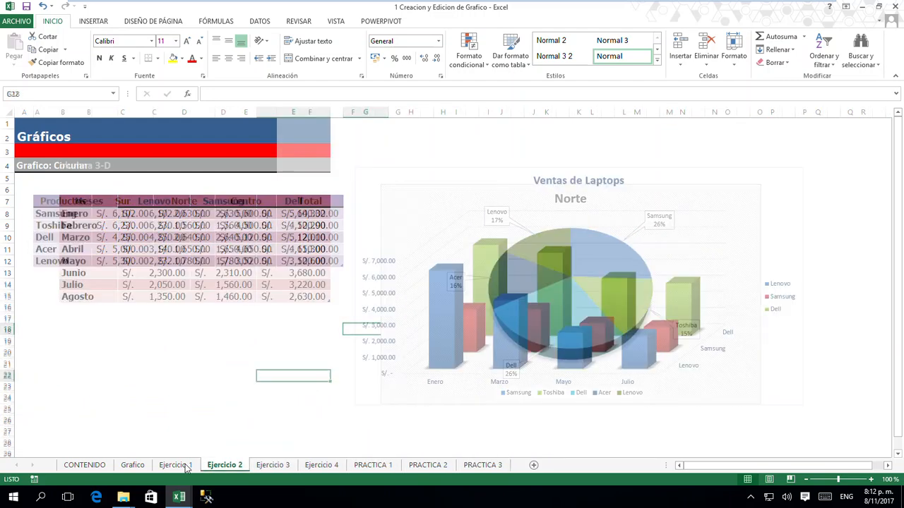
pyautogui.click(182, 467)
pyautogui.click(131, 467)
pyautogui.click(91, 466)
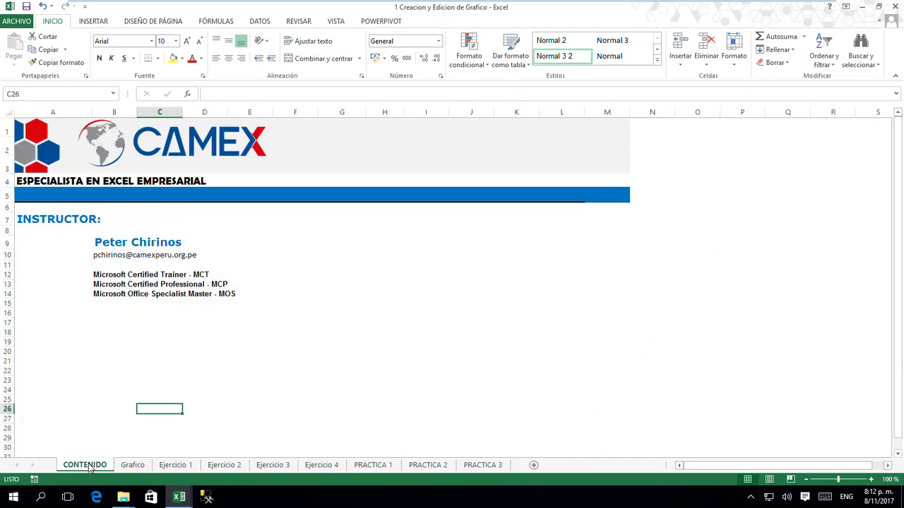
pyautogui.click(293, 398)
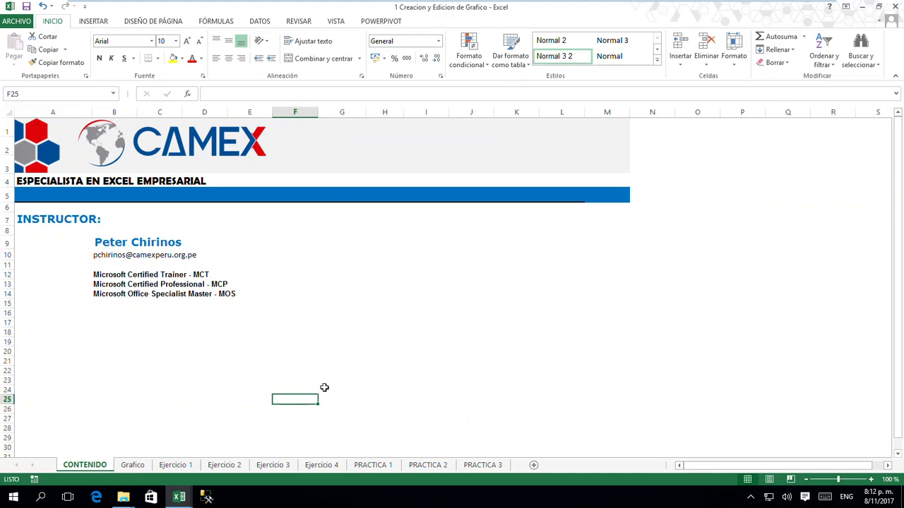